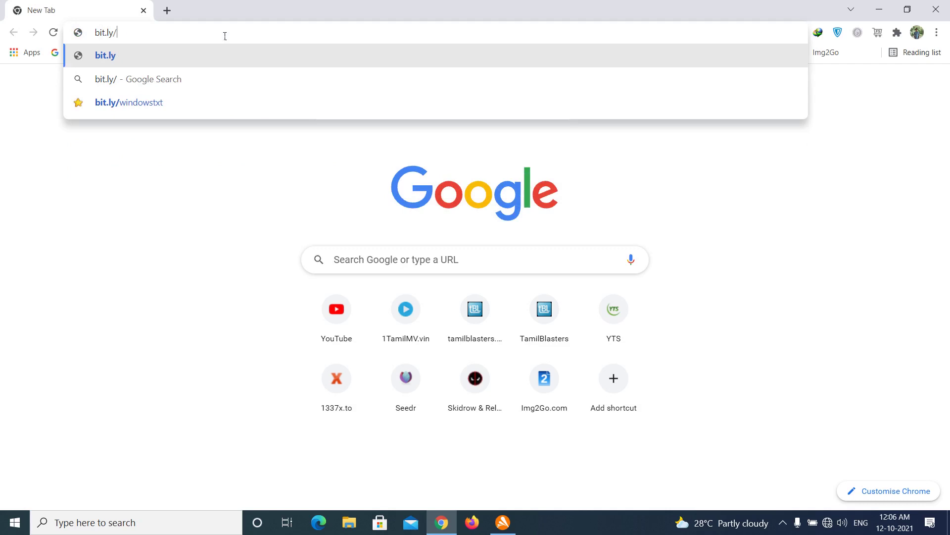
Step: Go to the web address bit.ly/windowstxt
text(win)
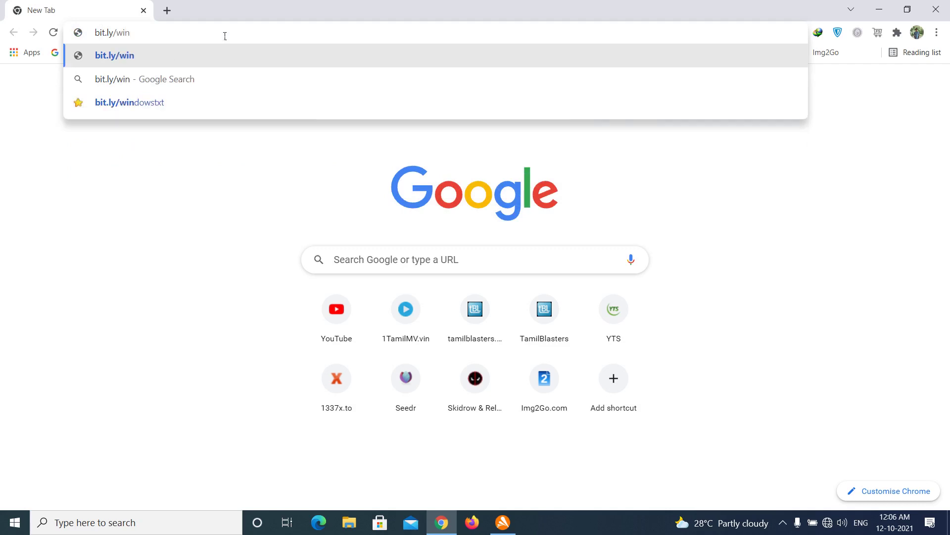
text(dowstxt)
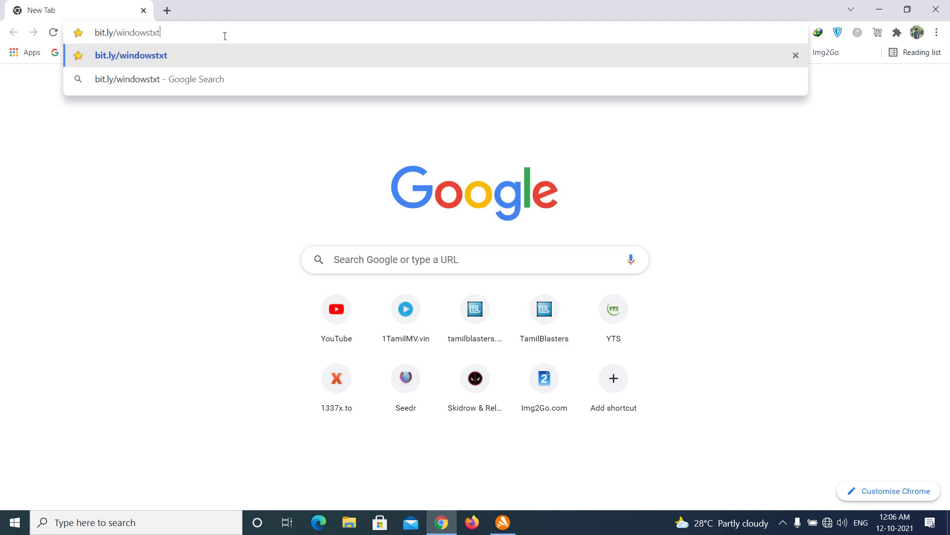
key(Return)
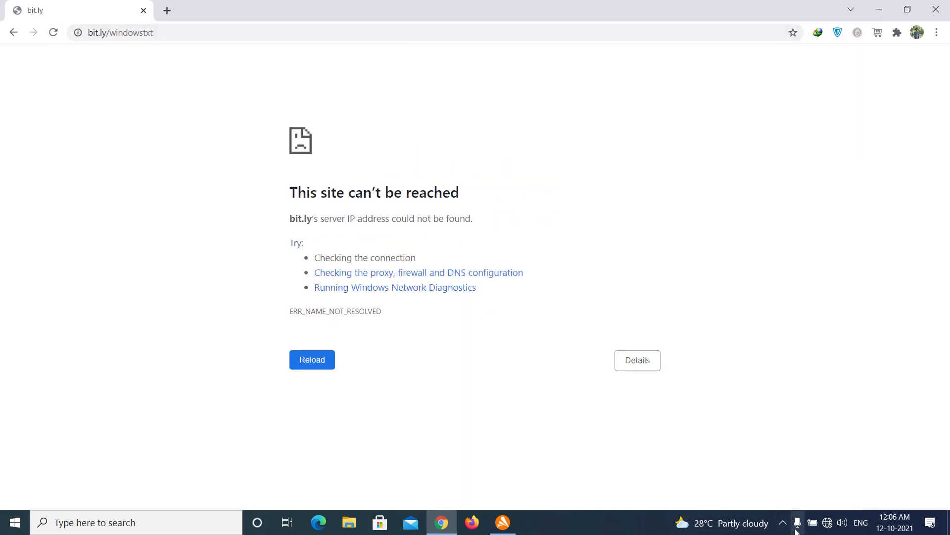
Step: Connect the computer to the Moto G40 Fusion Wi-Fi network
click(825, 524)
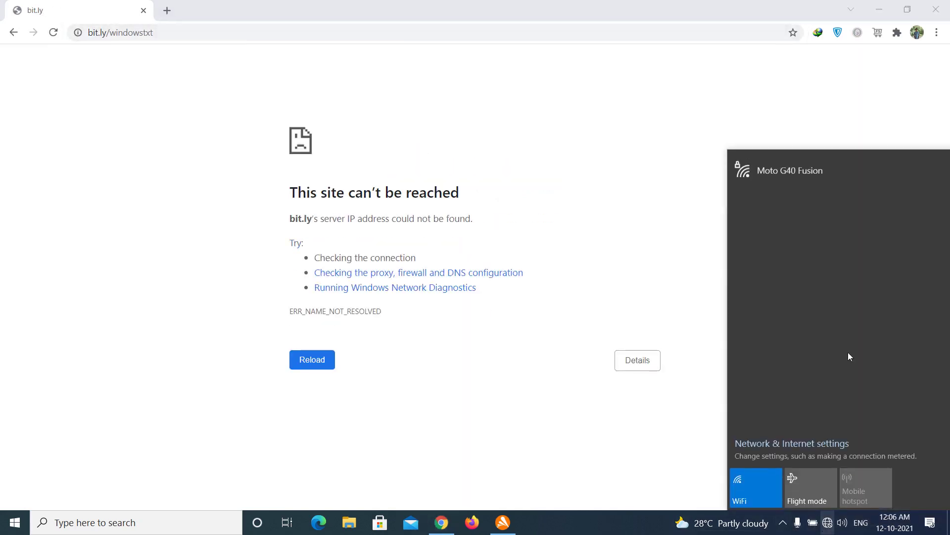
click(857, 179)
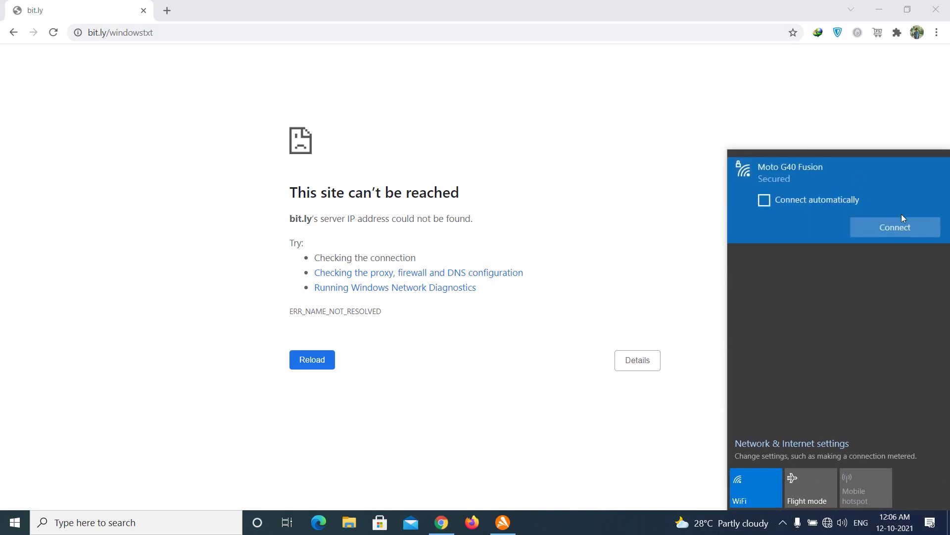
click(911, 230)
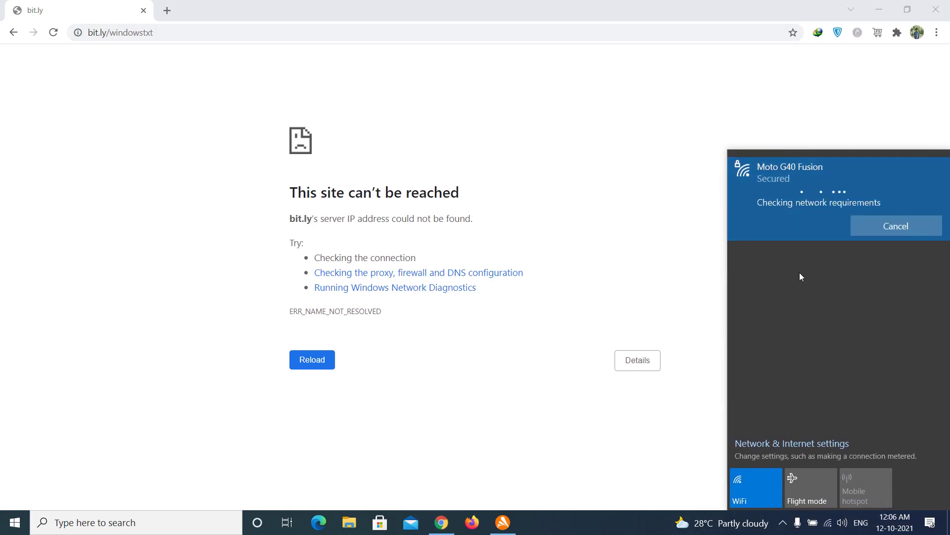
click(606, 209)
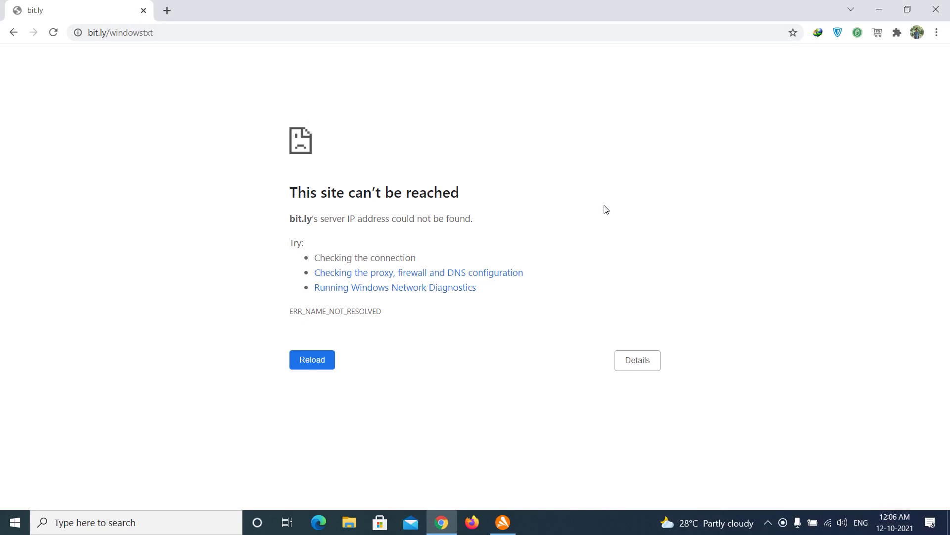
Step: Load bit.ly/windowstxt again and copy the entire script text from the page
click(303, 35)
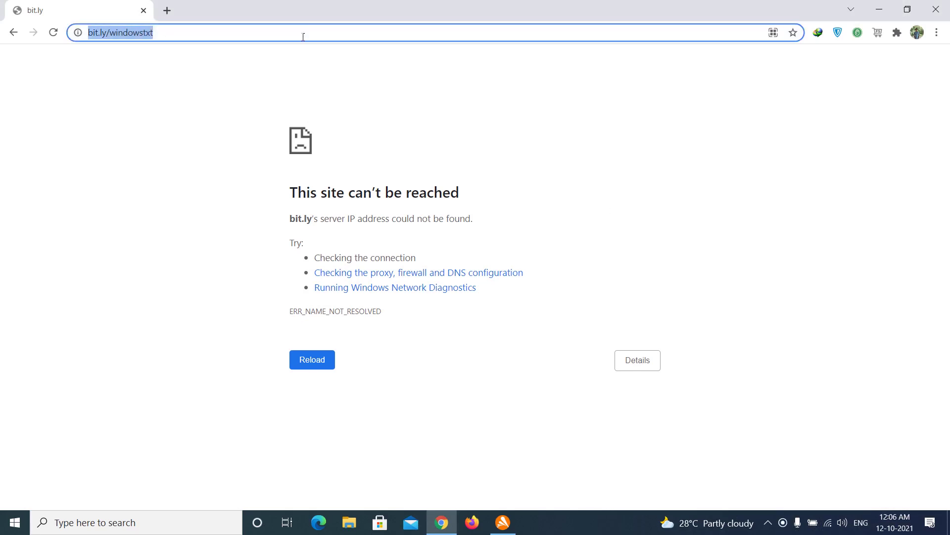
key(Return)
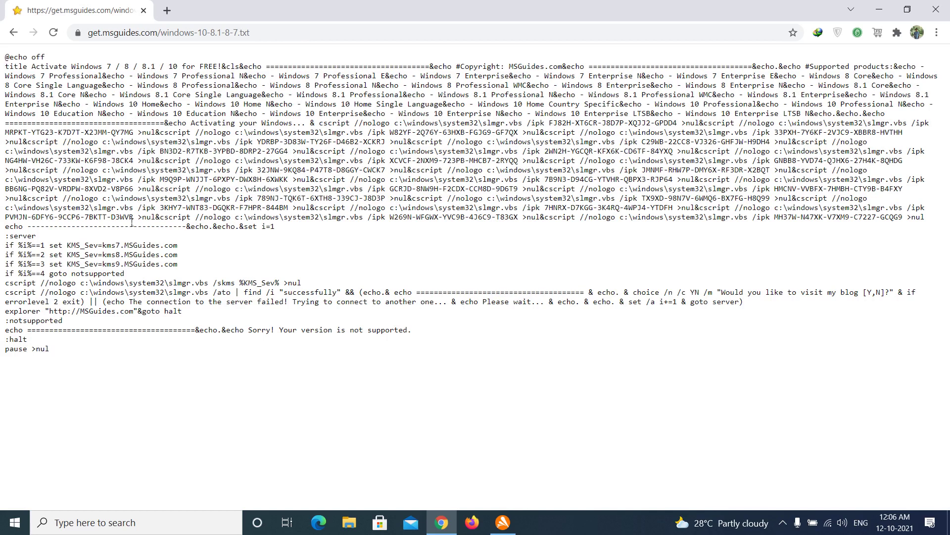
key(ctrl+a)
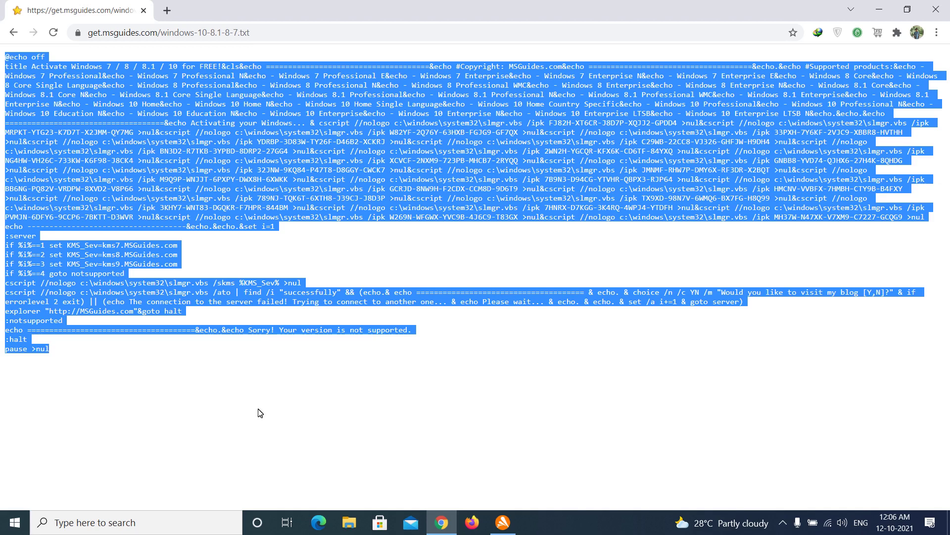
Step: Minimize the browser, create a new text document on the desktop and place it below the last image in the final icon column
click(877, 12)
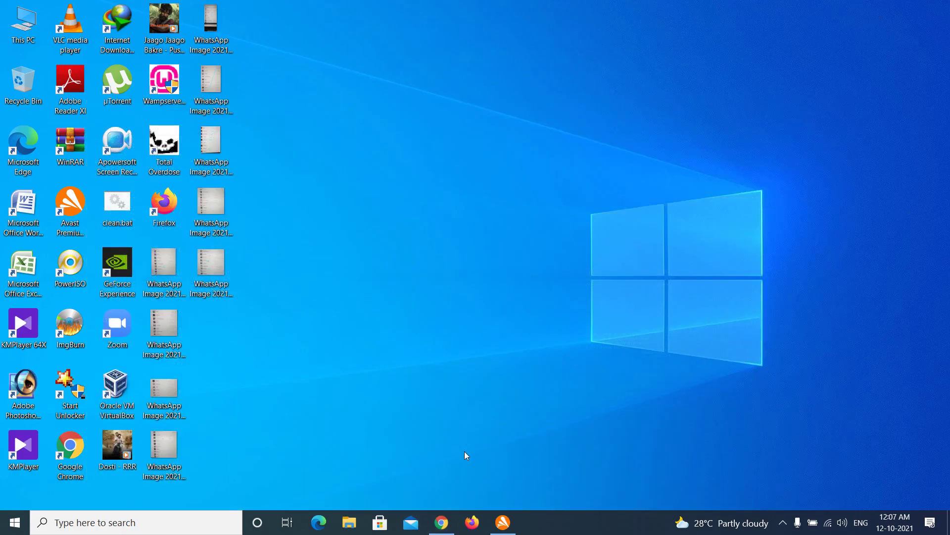
mouse_move(433, 523)
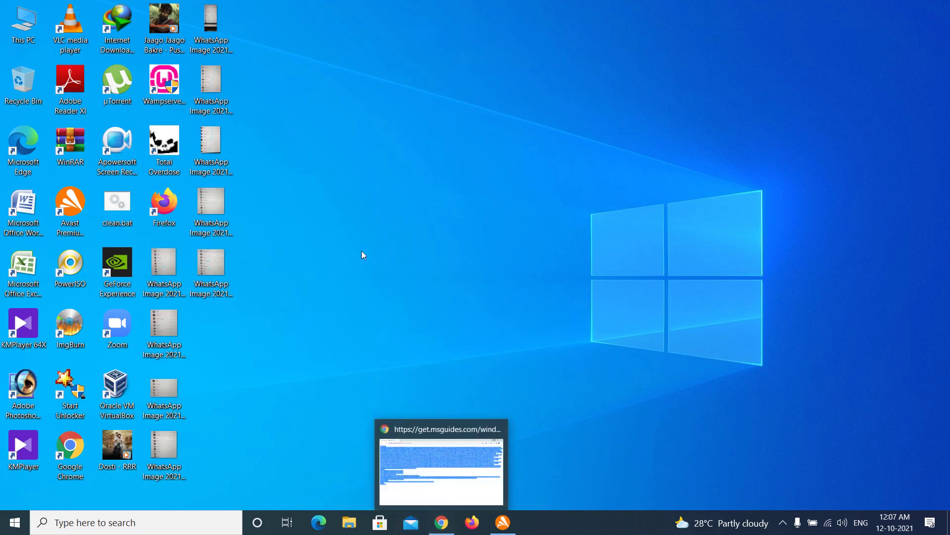
right_click(358, 215)
mouse_move(436, 322)
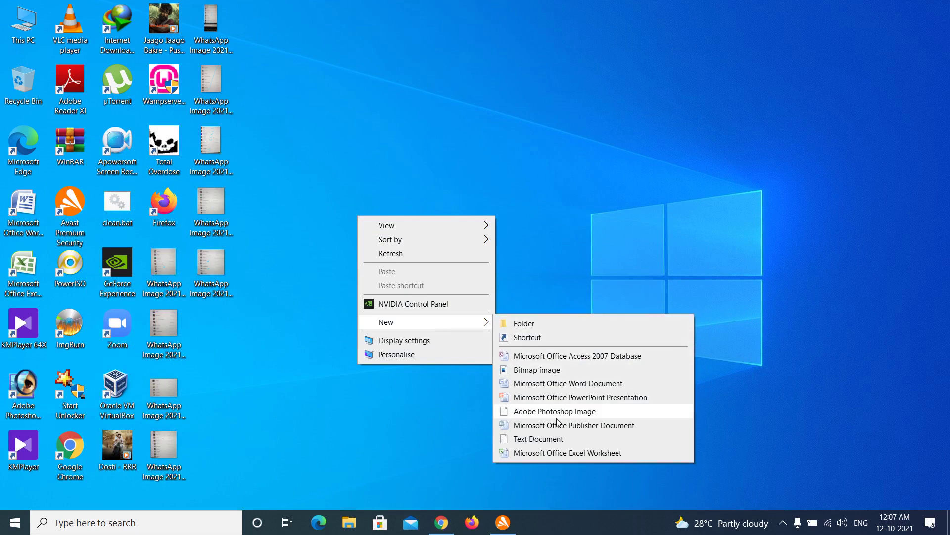
click(558, 438)
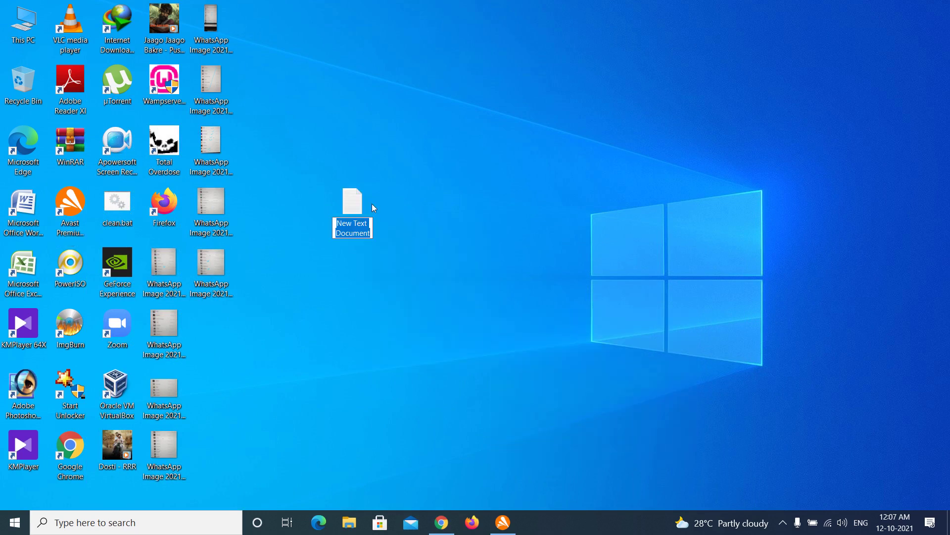
click(349, 201)
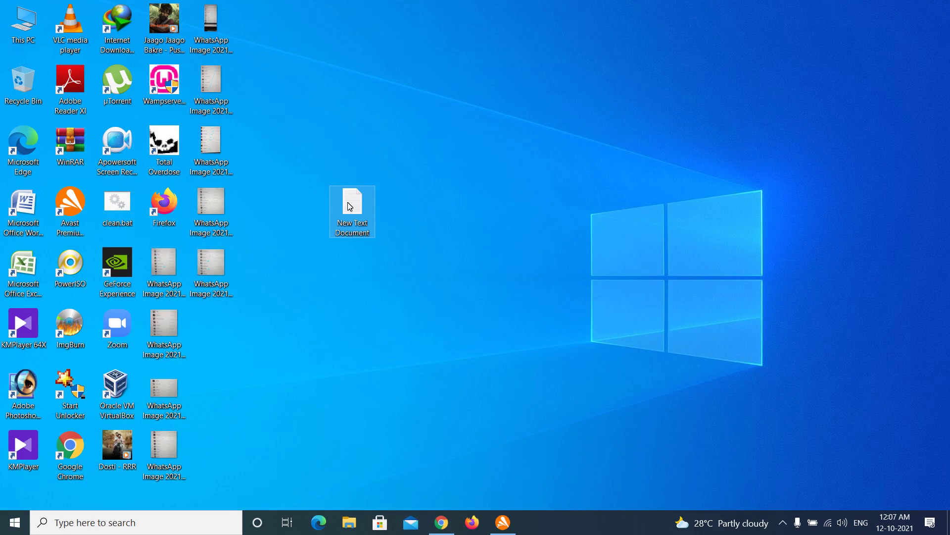
drag(350, 205, 207, 333)
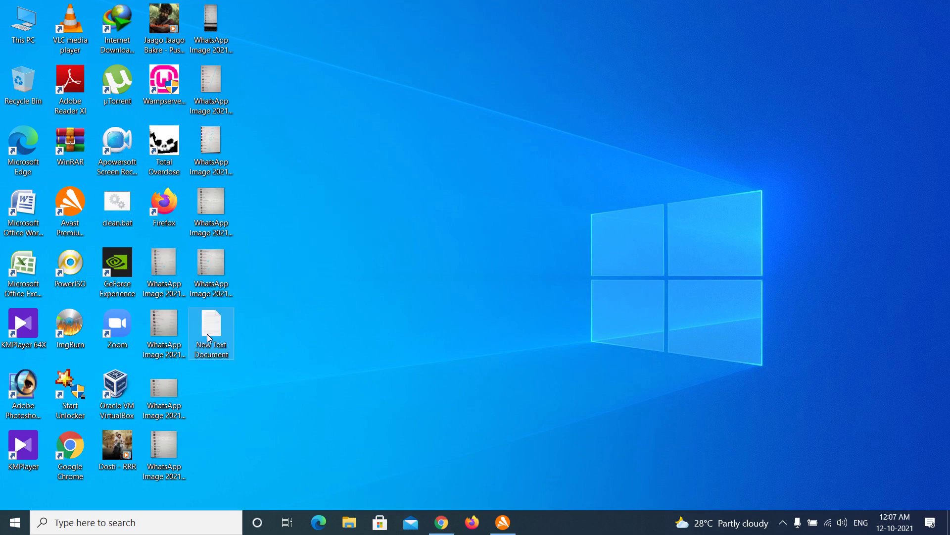
Step: Paste the copied script into New Text Document, save it and close the file
double_click(210, 334)
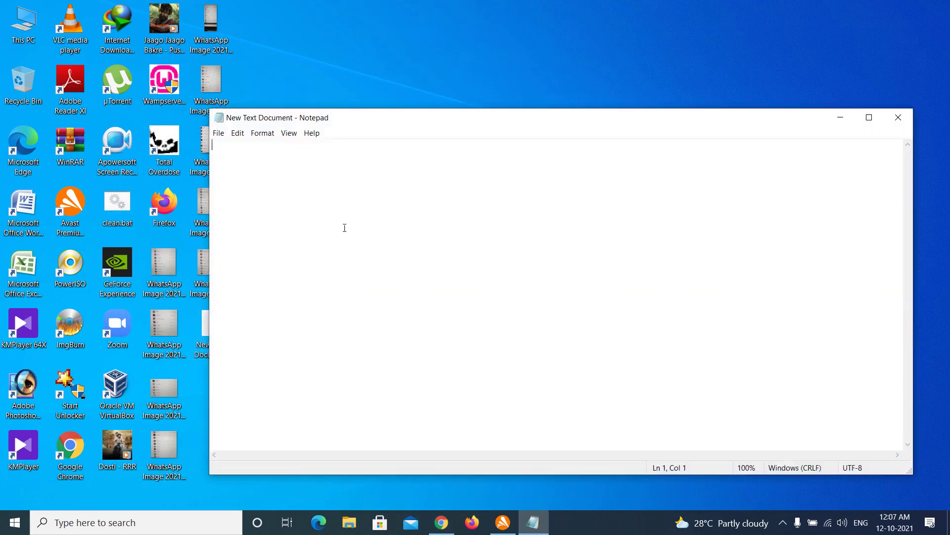
key(ctrl+v)
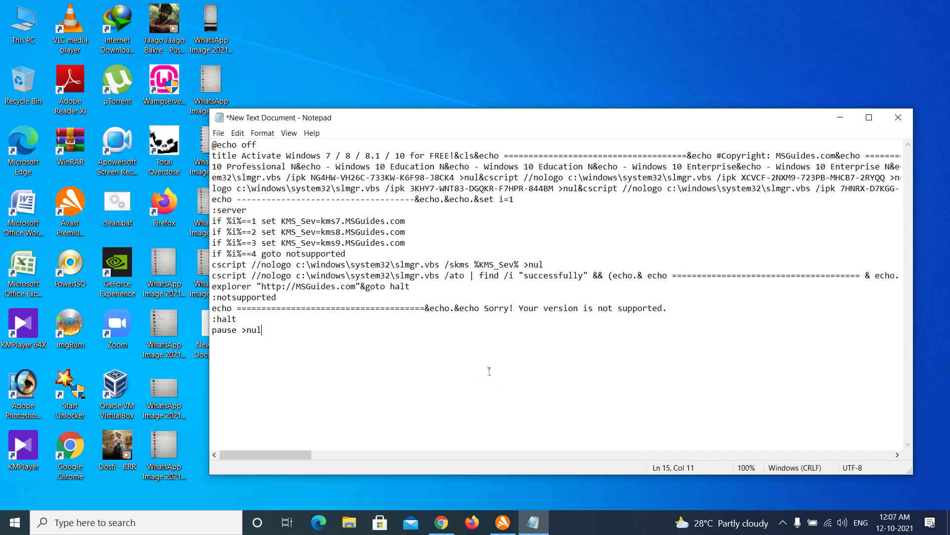
click(219, 134)
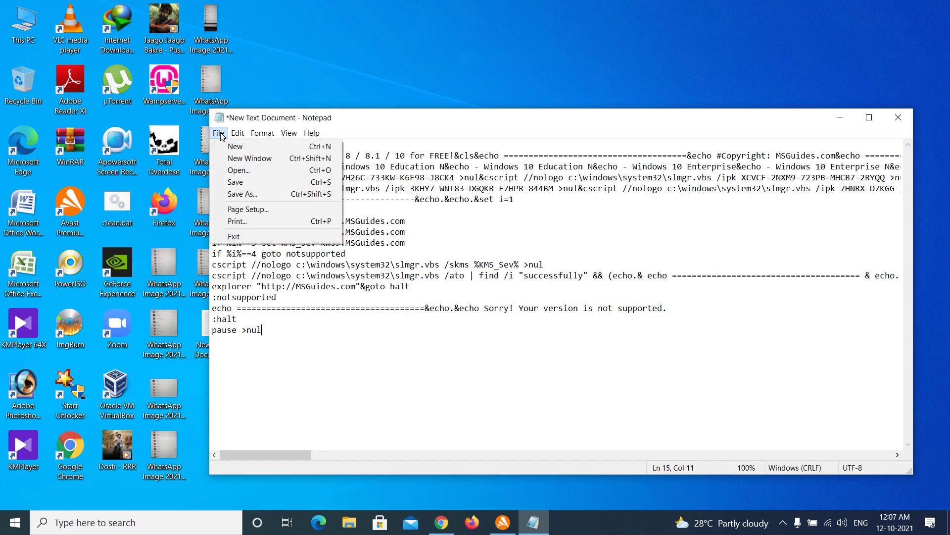
click(243, 182)
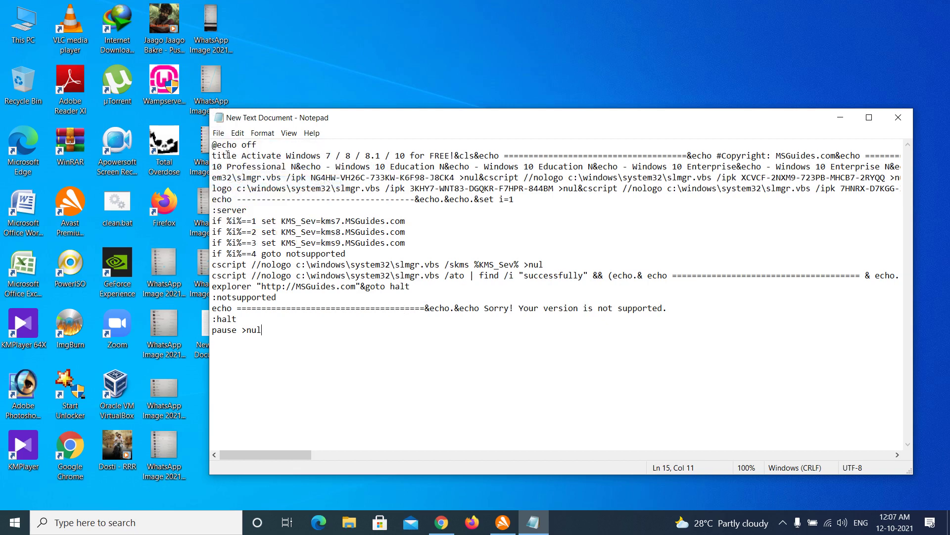
click(904, 114)
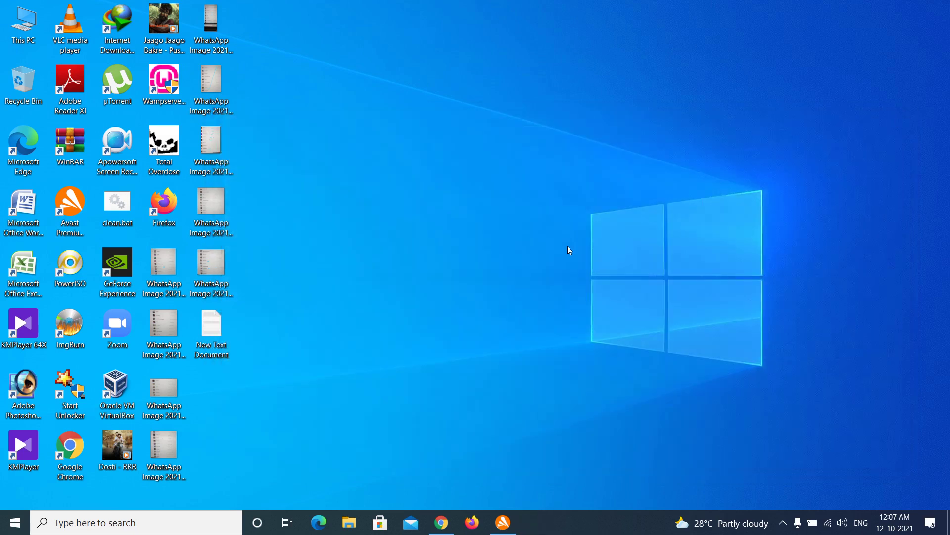
Step: Try to turn New Text Document into a batch file by renaming it Windows Activator.bat
right_click(216, 331)
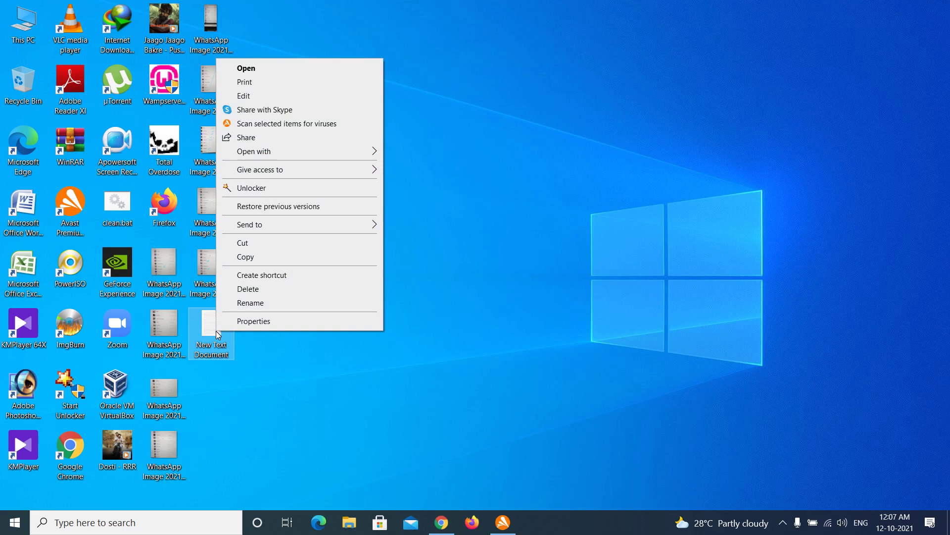
click(243, 308)
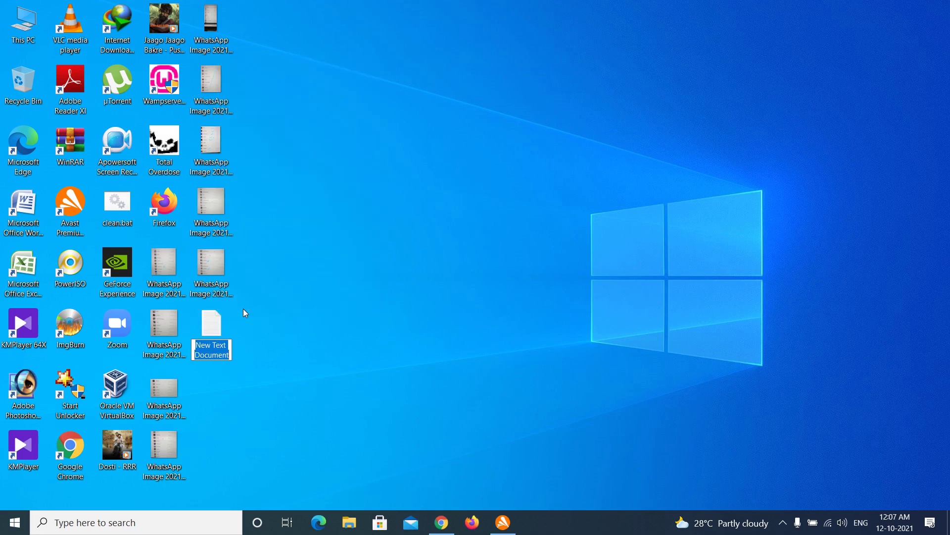
text(Windo)
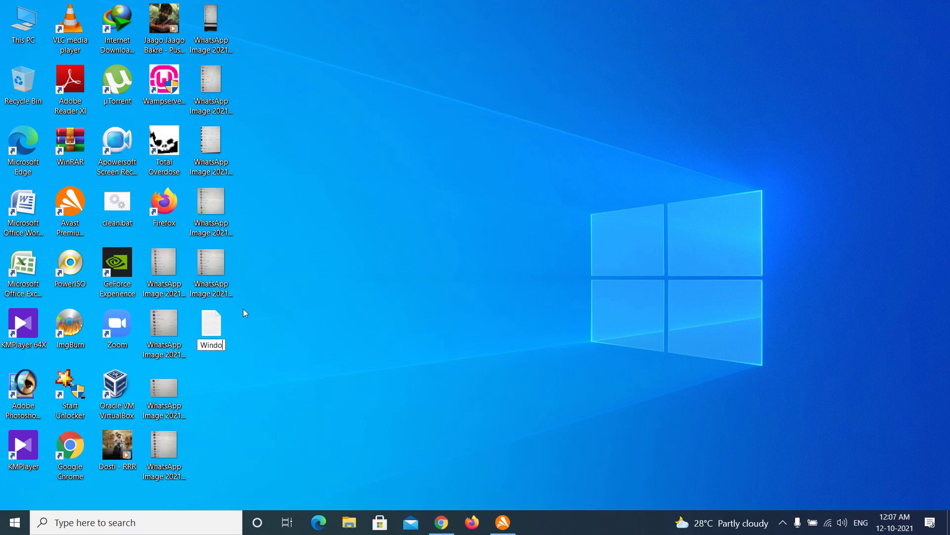
text(ws Activator)
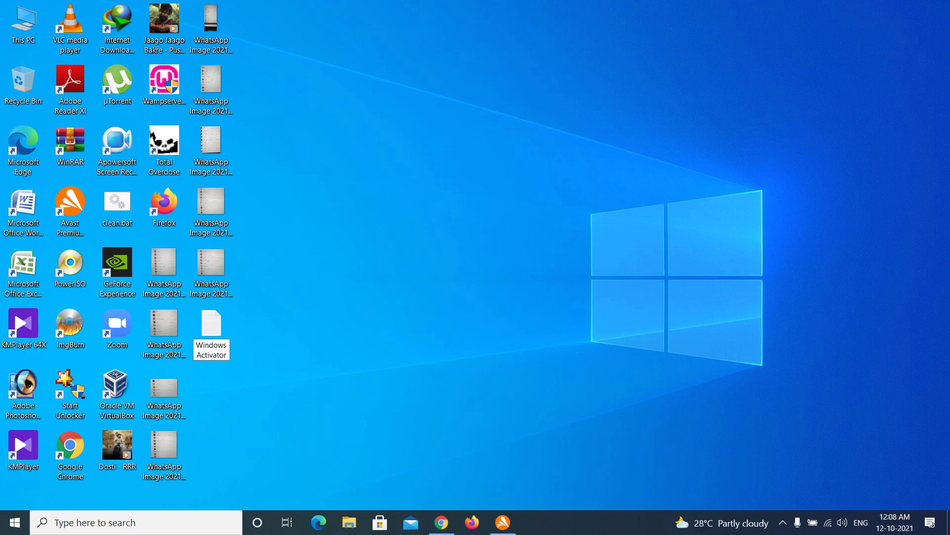
text(.bat)
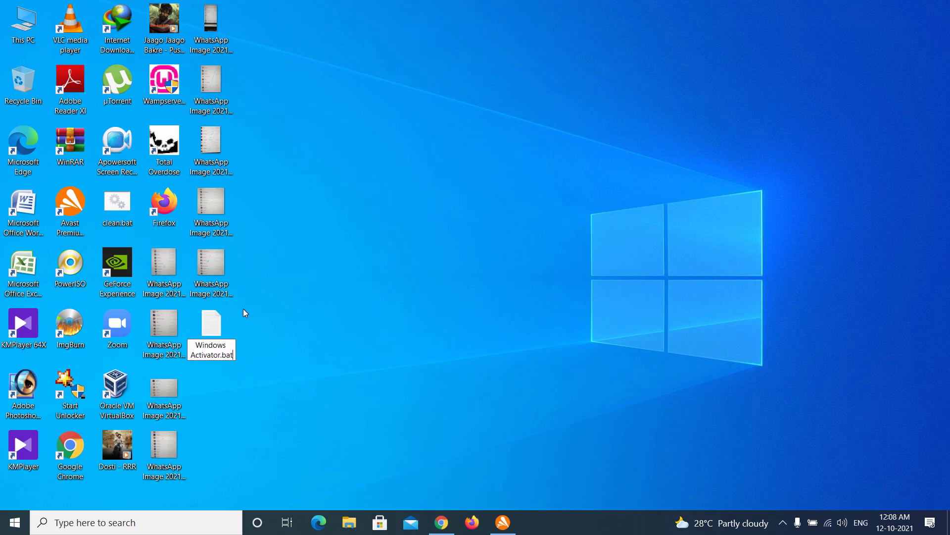
key(Return)
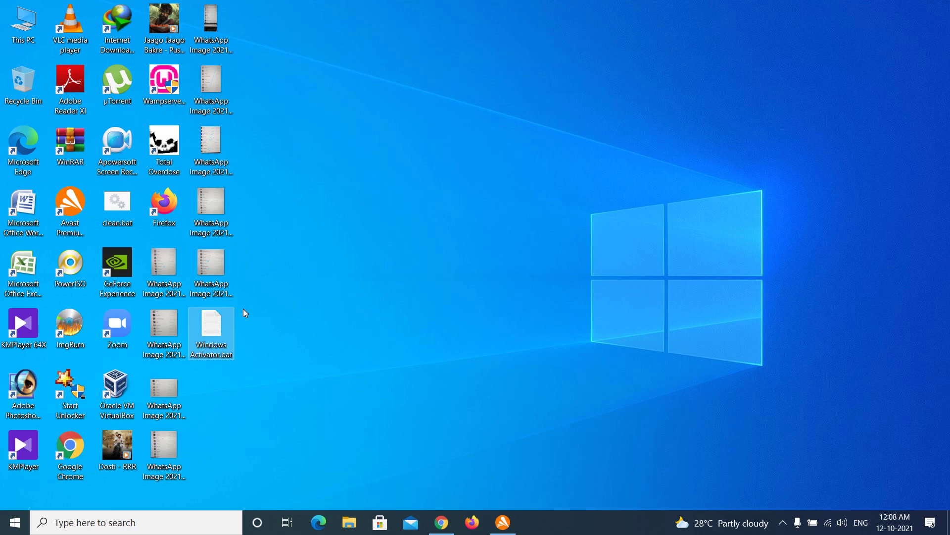
Step: Refresh the desktop and check the contents of Windows Activator.bat in Notepad
right_click(270, 311)
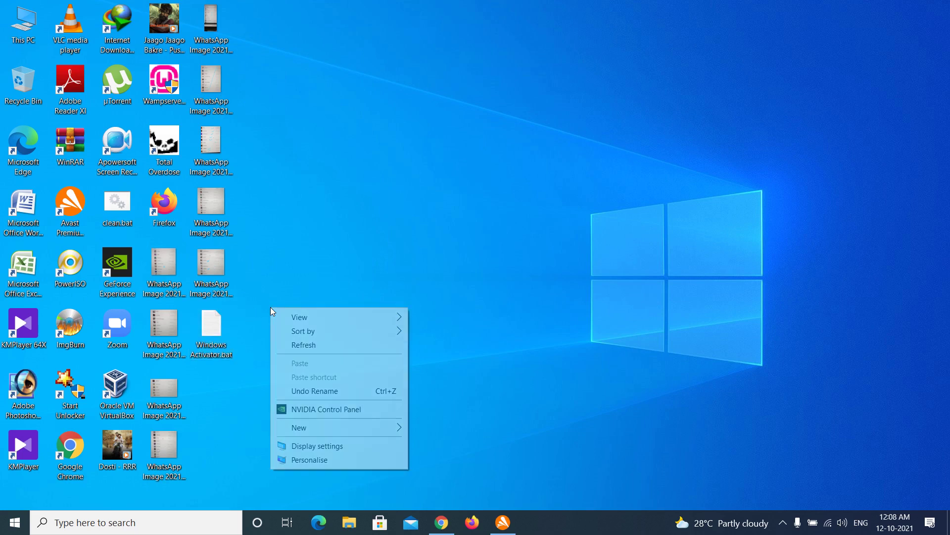
click(295, 343)
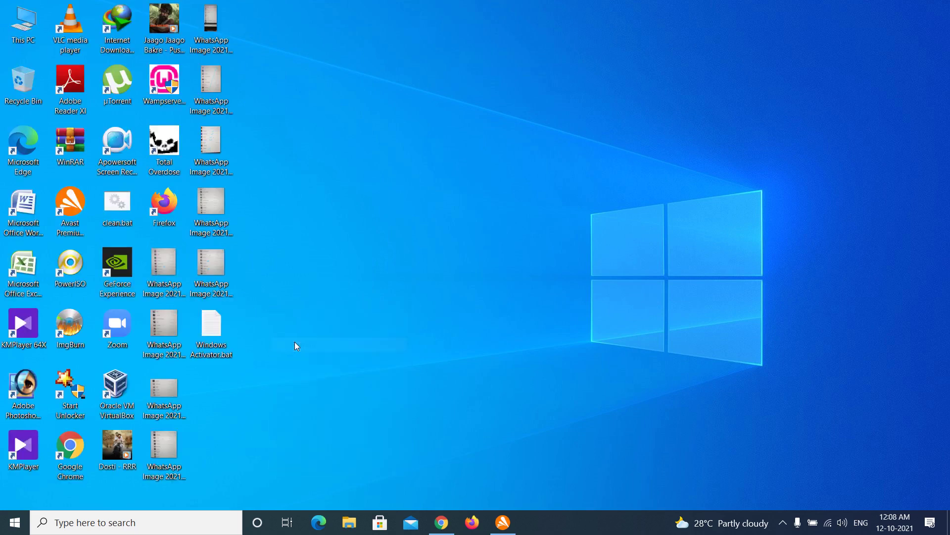
right_click(218, 332)
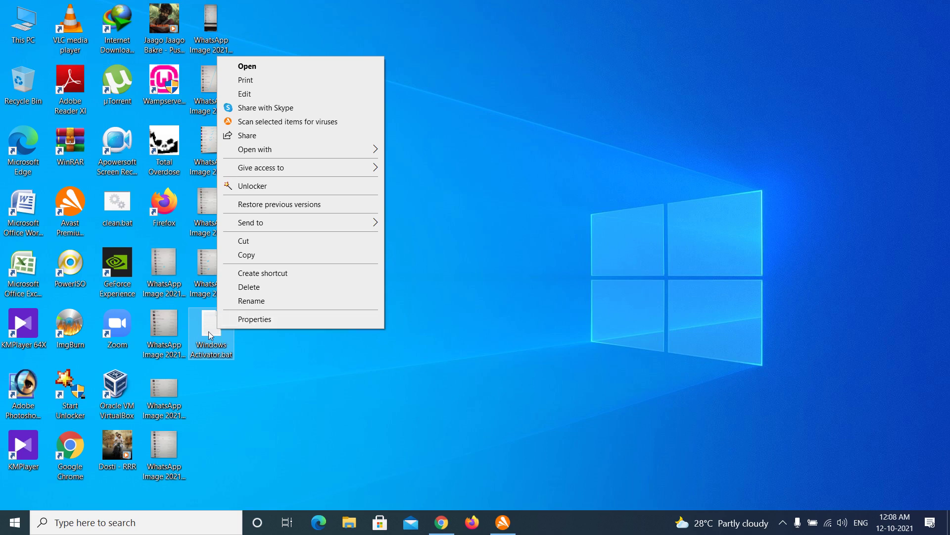
key(e)
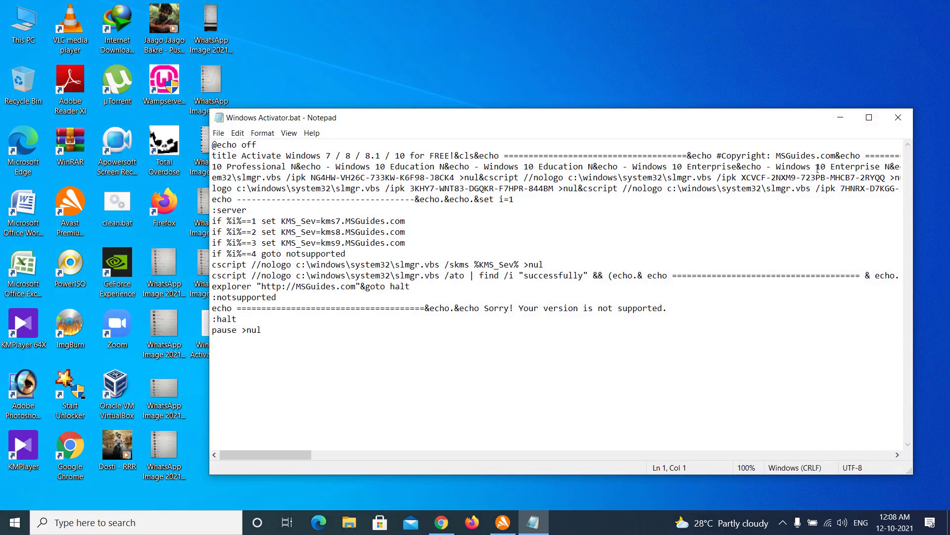
click(896, 125)
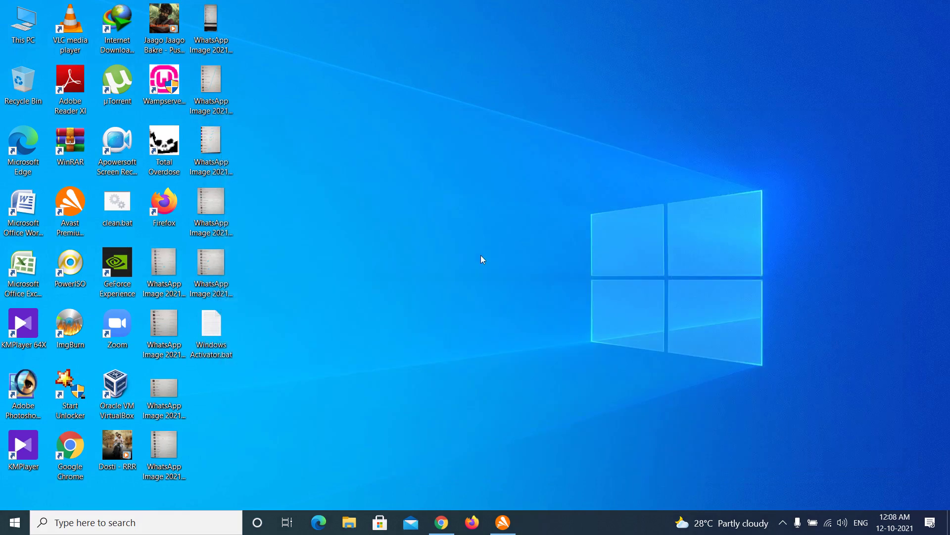
Step: Delete the Windows Activator.bat file from the desktop
click(210, 330)
key(Delete)
key(Return)
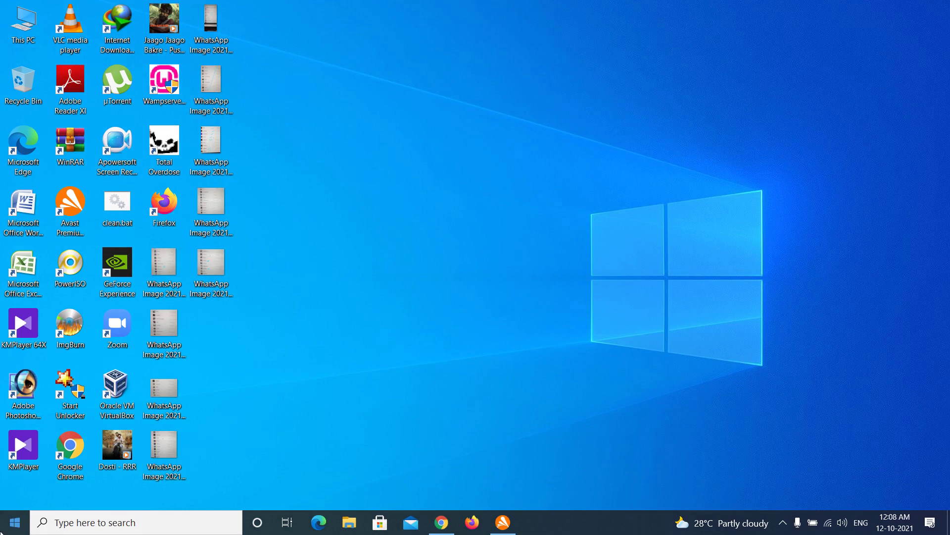
Step: Open Notepad and paste the copied script into the blank document
click(15, 522)
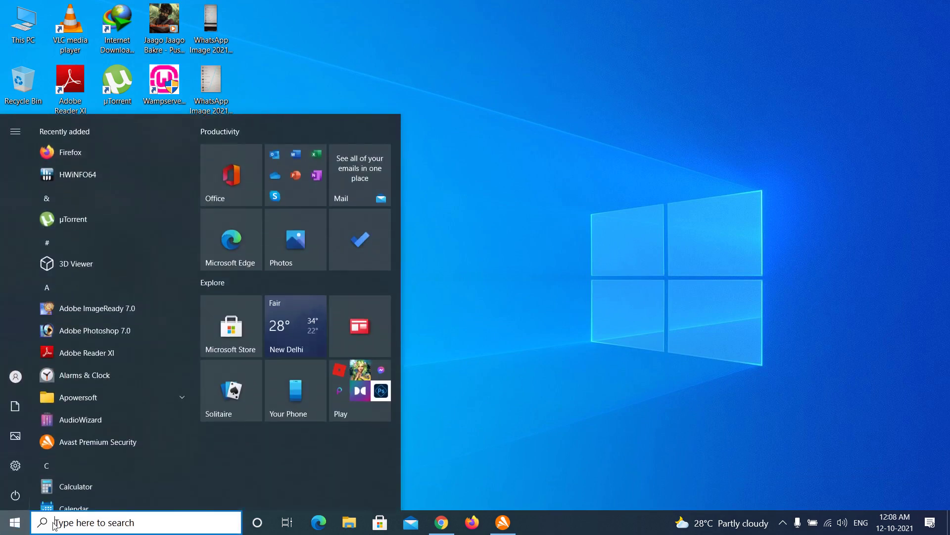
click(62, 524)
text(no)
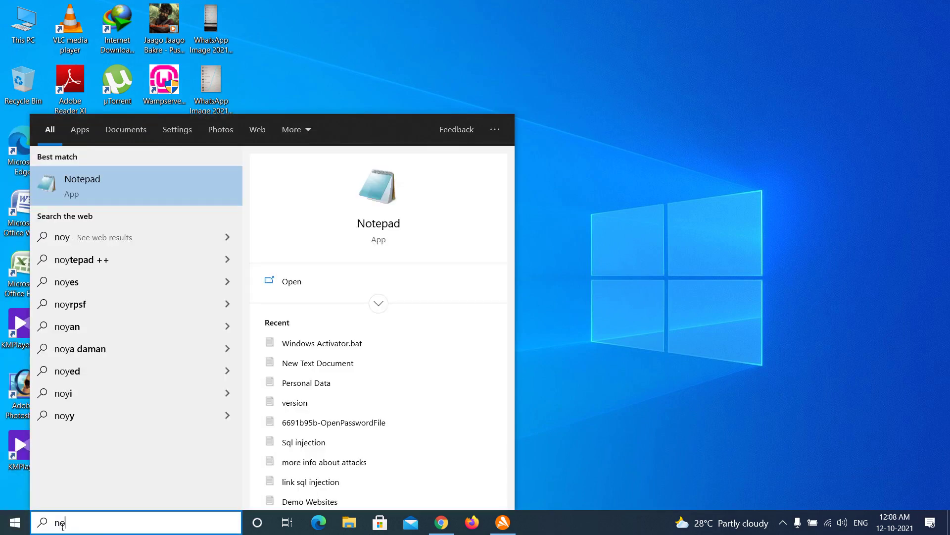
key(Return)
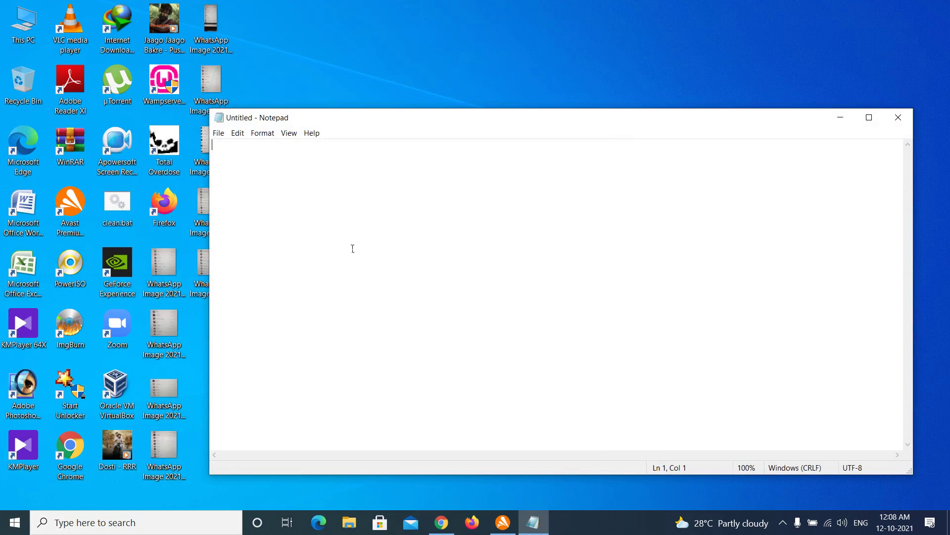
key(ctrl+v)
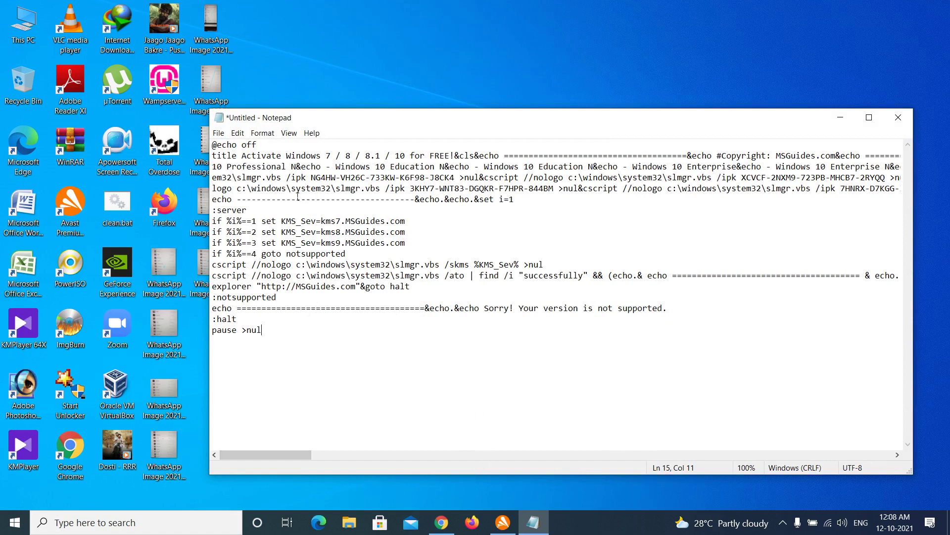
Step: Start saving the script as a new file on the desktop, naming it Windows Activator.bat
click(219, 133)
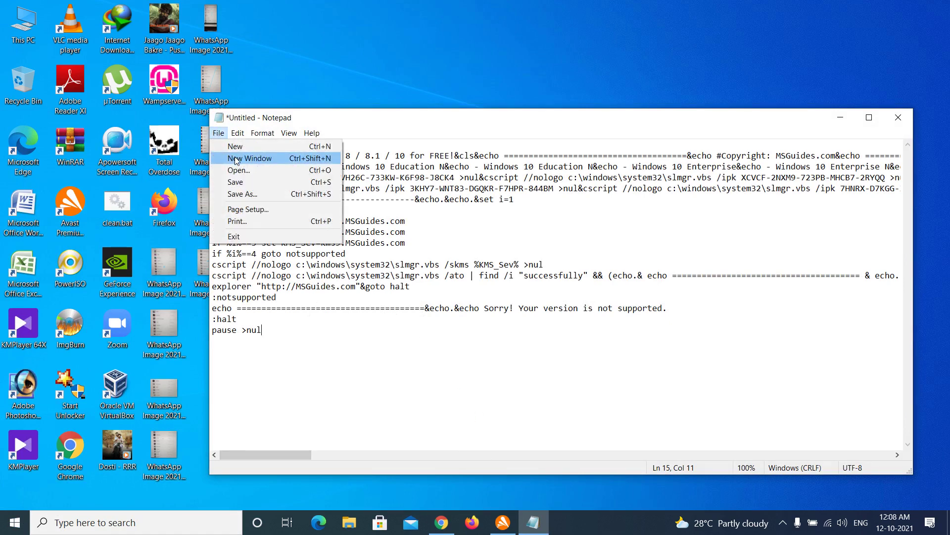
click(252, 193)
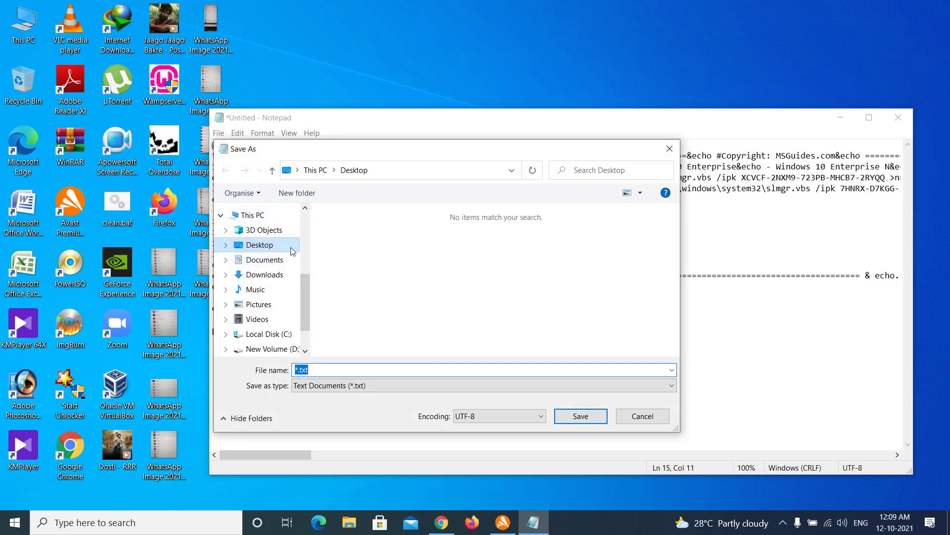
click(337, 370)
key(ctrl+a)
text(Windows Act)
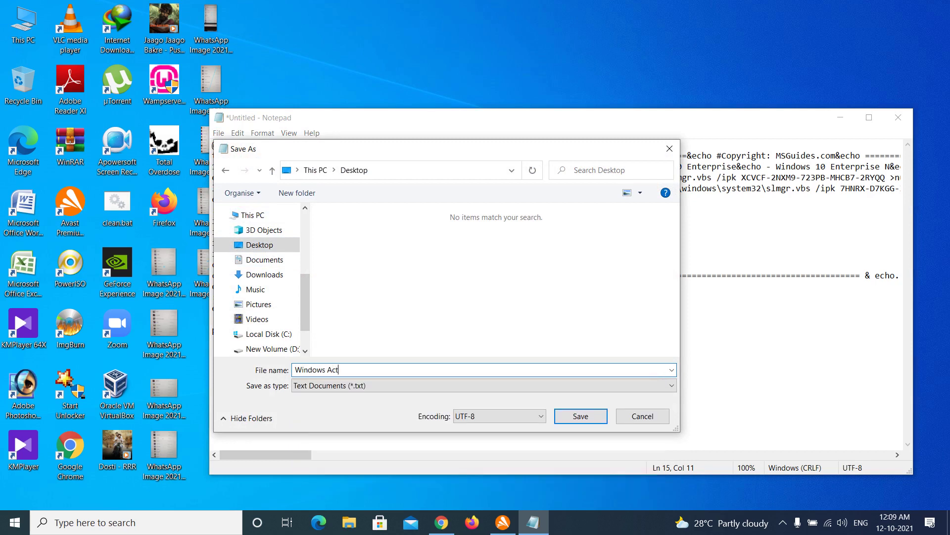
text(ivatotr)
key(BackSpace)
text(r.bay)
key(BackSpace)
text(t)
Step: Set the file type to All Files, save the batch file and close Notepad
click(405, 389)
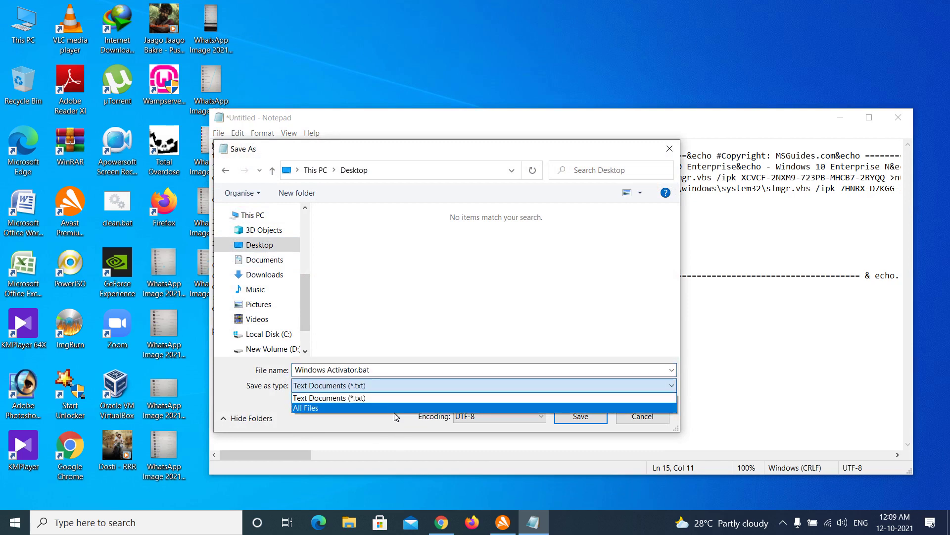
click(393, 408)
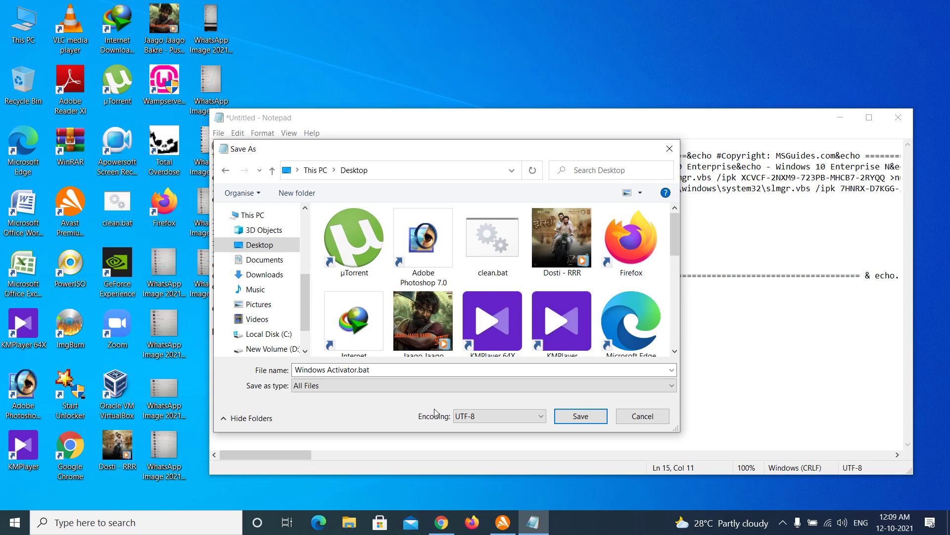
click(602, 419)
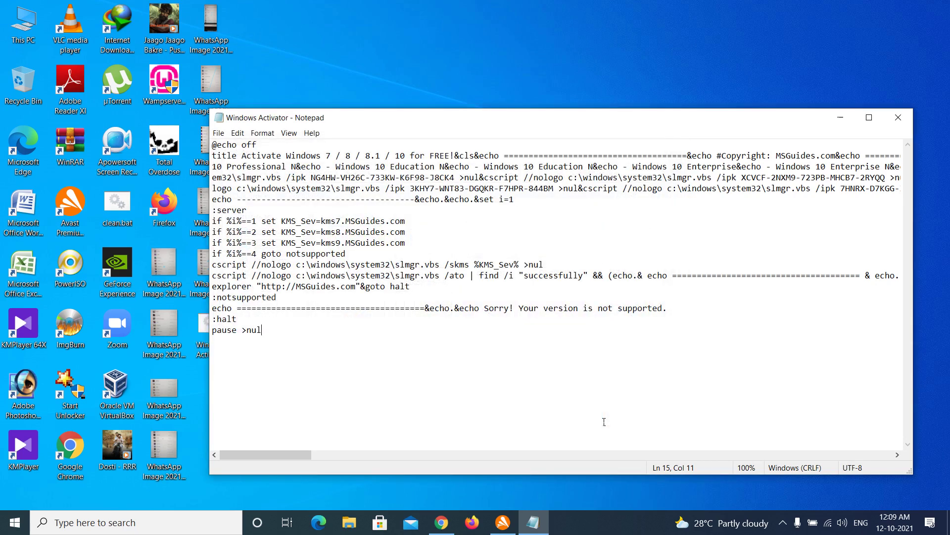
click(897, 119)
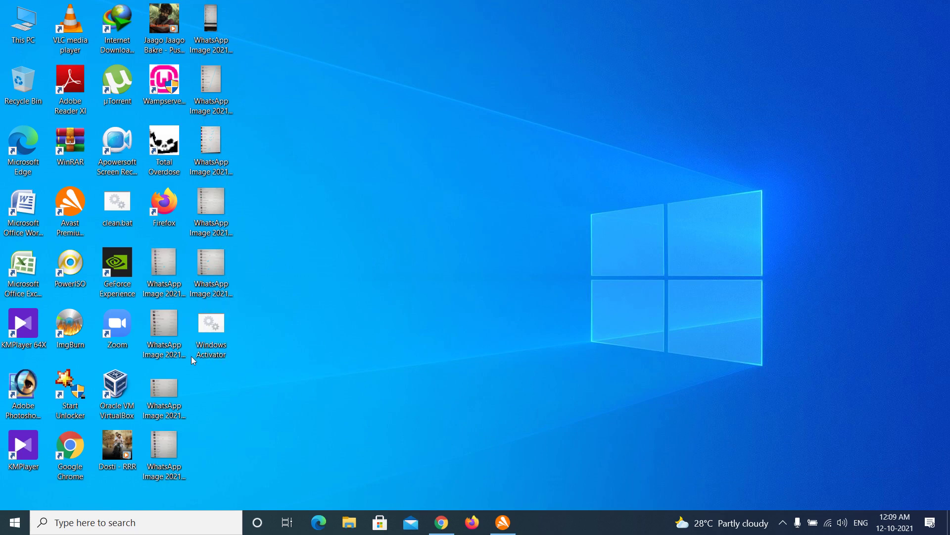
Step: Refresh the desktop and run the Windows Activator file as administrator
right_click(319, 265)
click(356, 305)
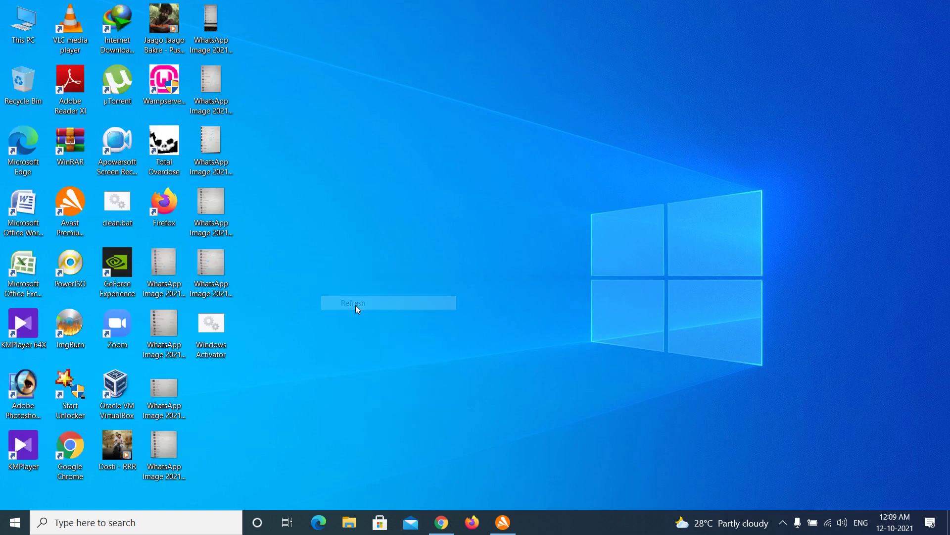
right_click(223, 337)
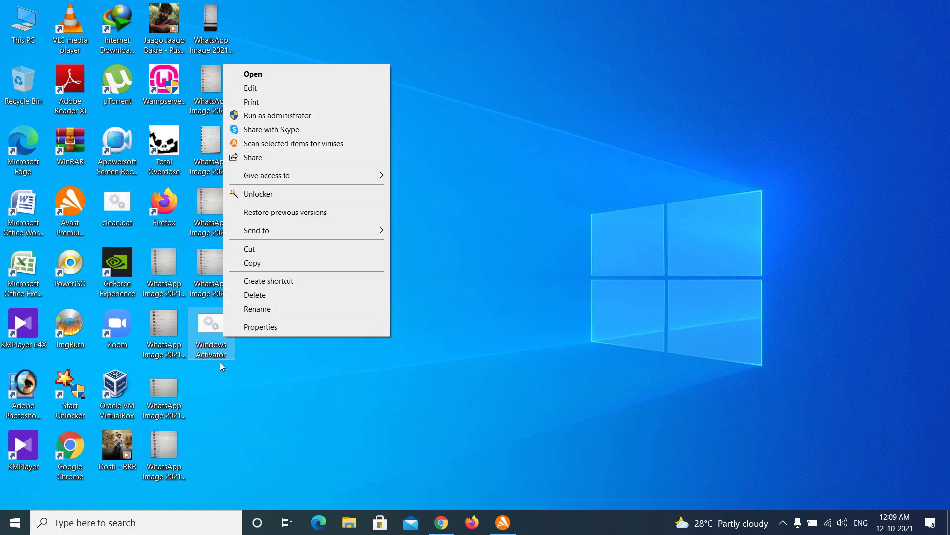
click(303, 117)
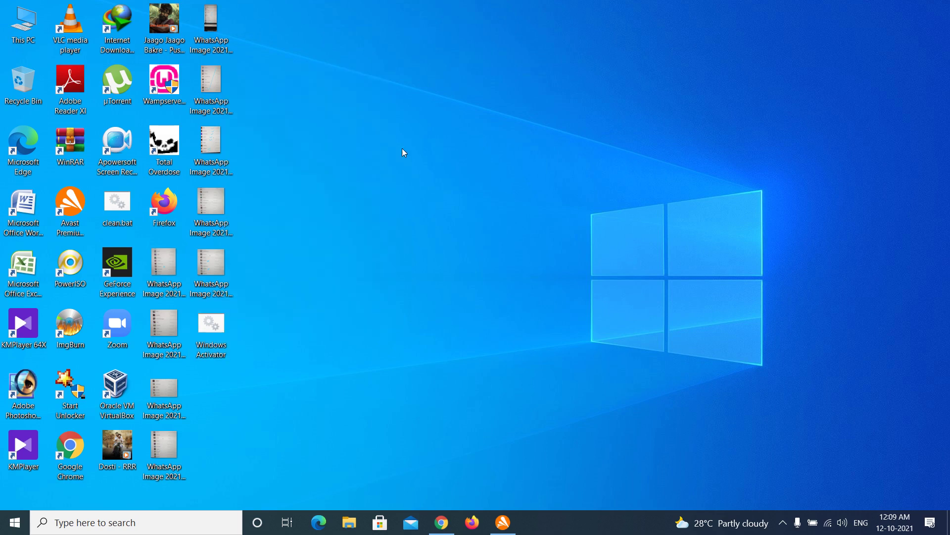
Step: Switch to Chrome, replace the script page with a new tab and search Google for kmspico
click(440, 529)
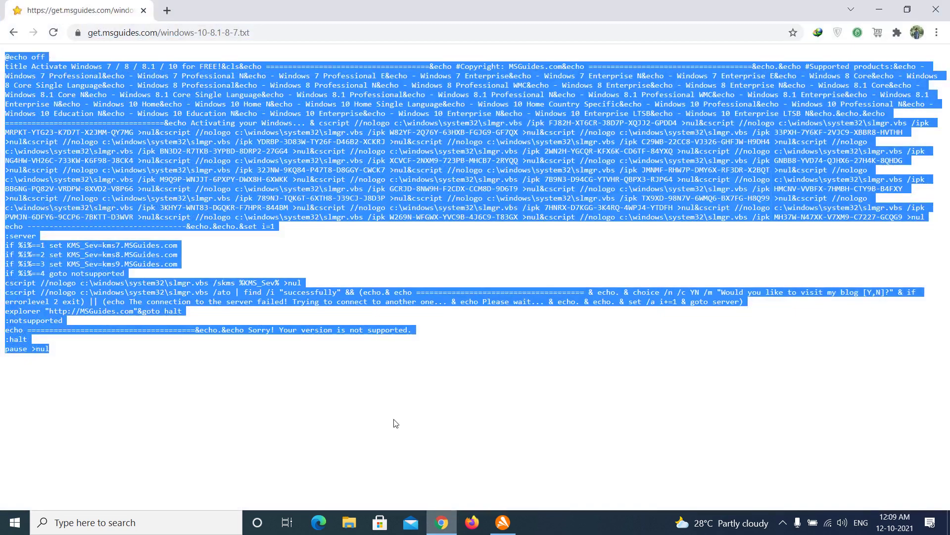
click(167, 10)
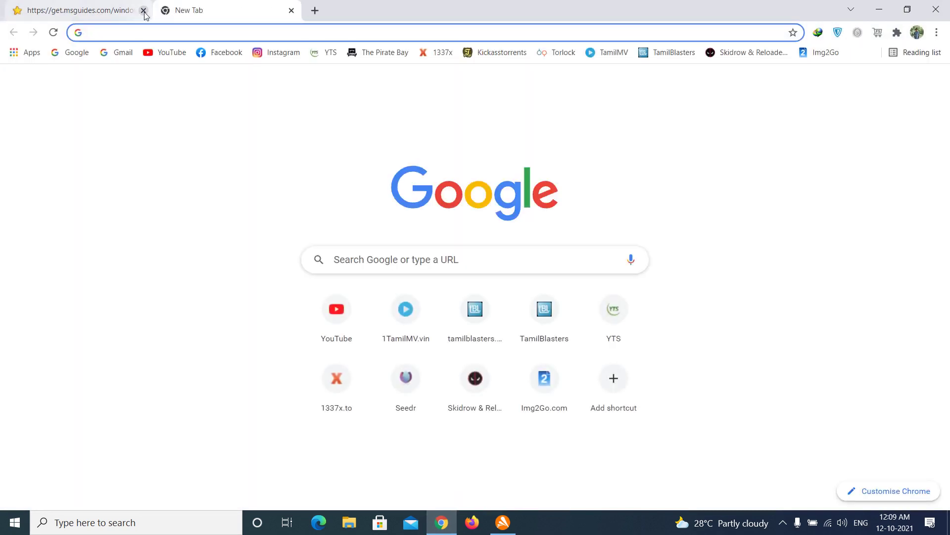
click(143, 11)
text(kmspico)
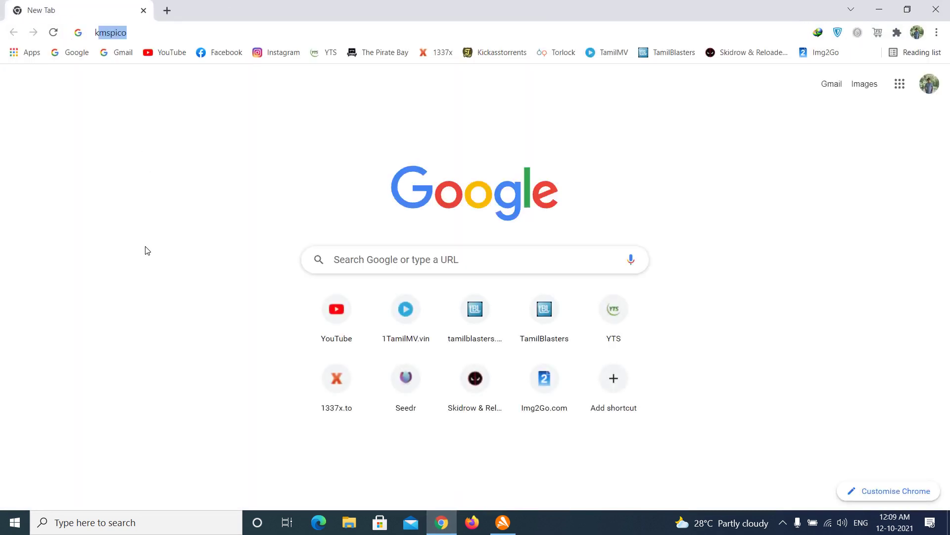
key(Up)
key(Up)
key(Up)
key(Up)
key(Up)
key(Up)
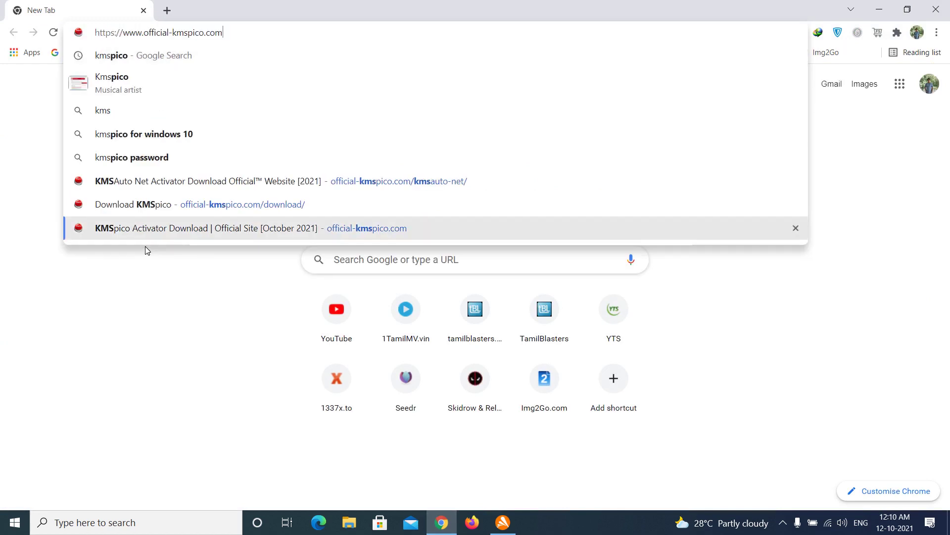
key(Up)
key(Return)
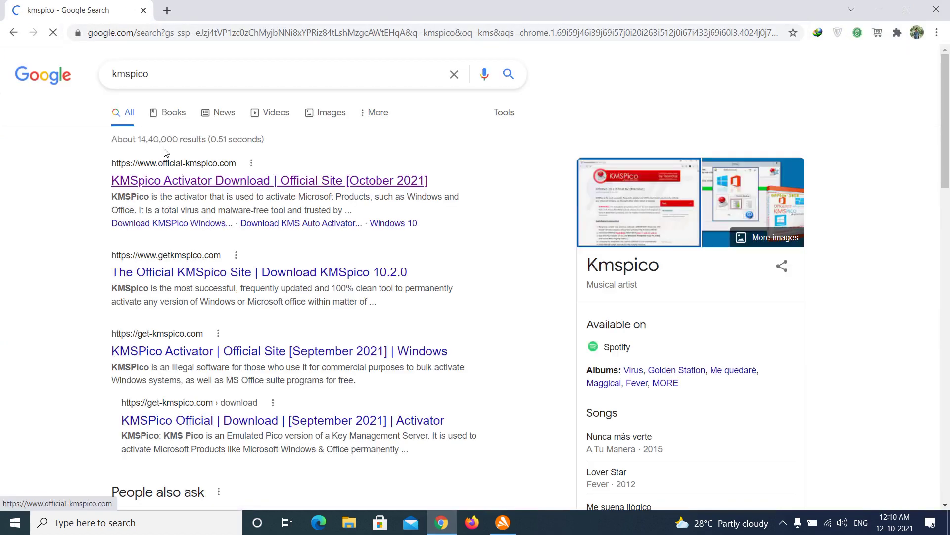
Step: Open the KMS Auto page on official-kmspico.com and follow its Download KMSAuto link
click(156, 188)
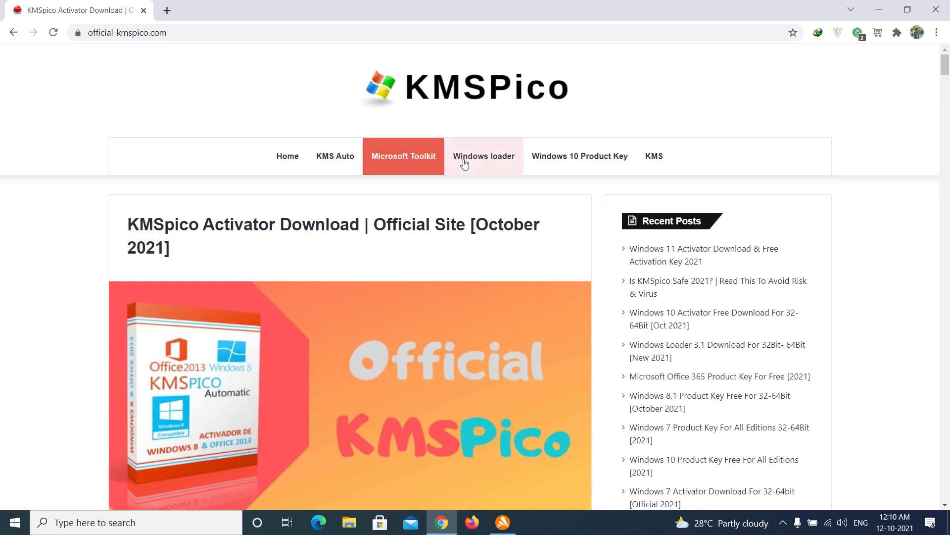
click(353, 164)
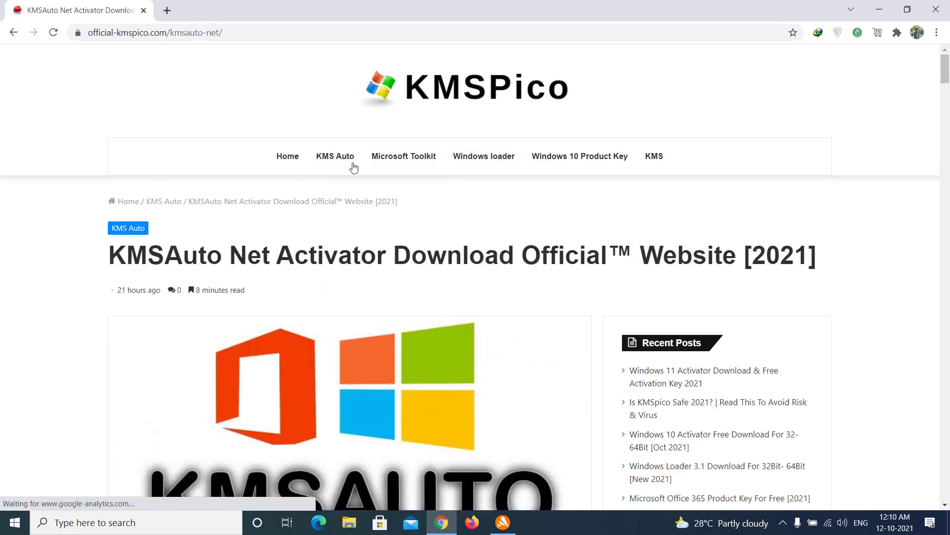
scroll(353, 167, down, 5)
scroll(354, 168, down, 7)
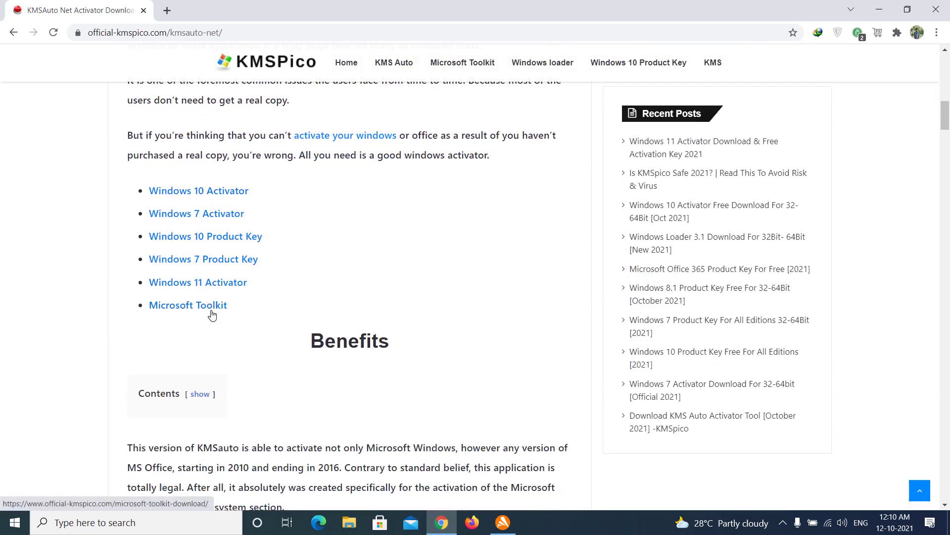
scroll(201, 349, down, 1)
scroll(201, 352, down, 8)
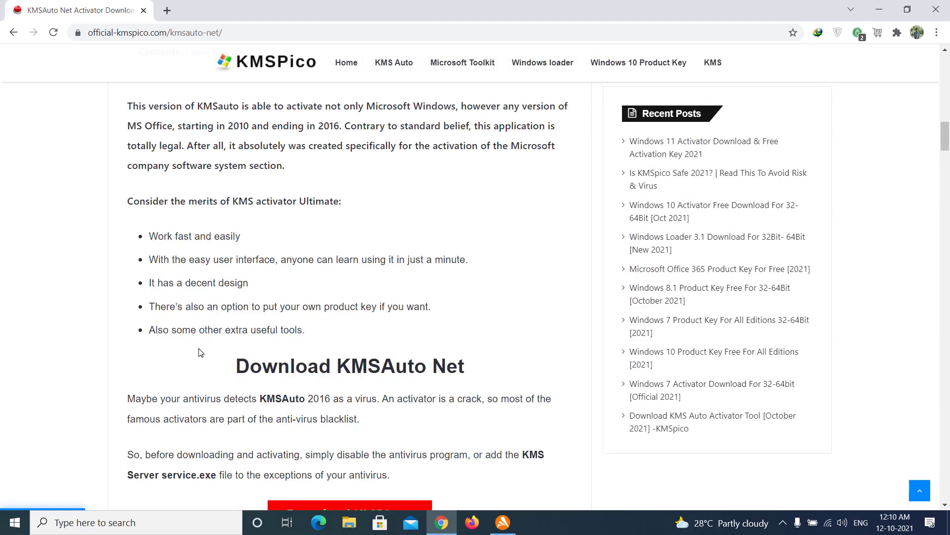
scroll(200, 352, down, 1)
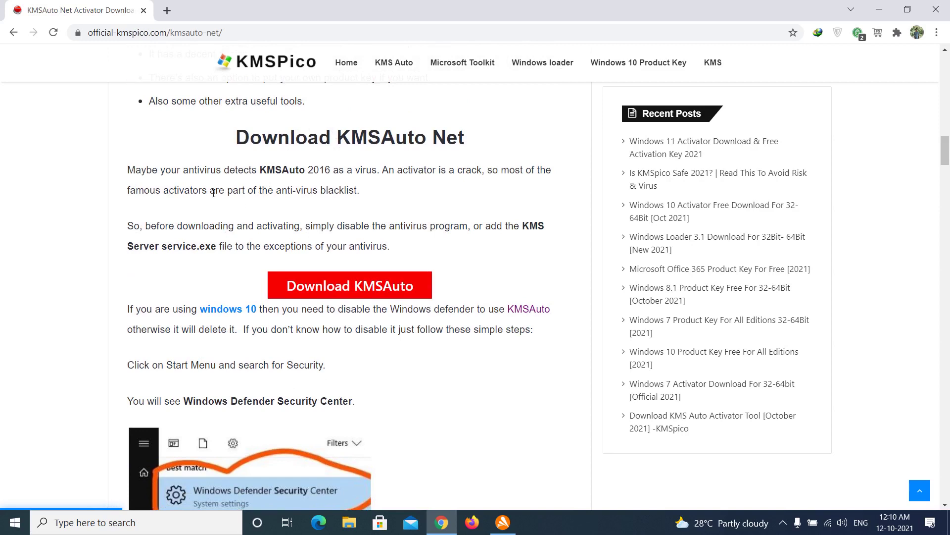
scroll(223, 272, down, 3)
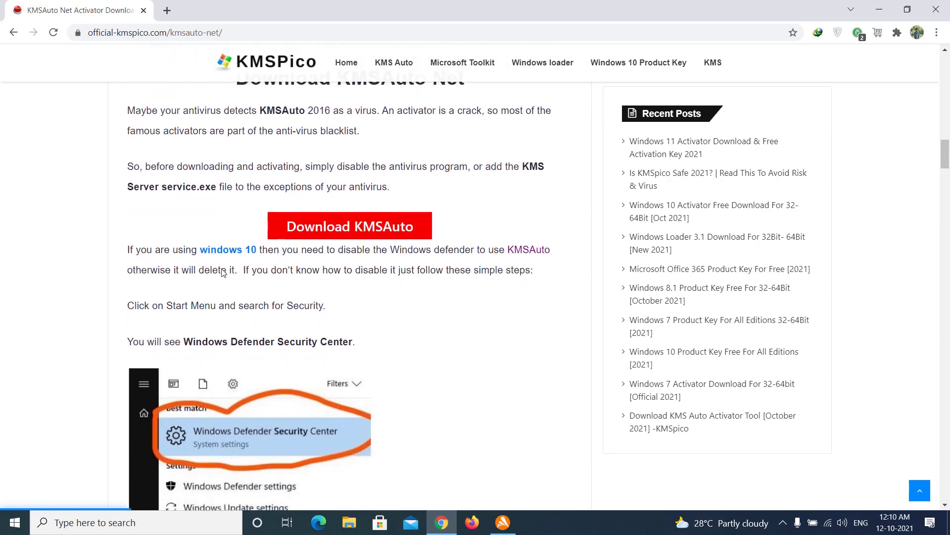
scroll(222, 273, down, 6)
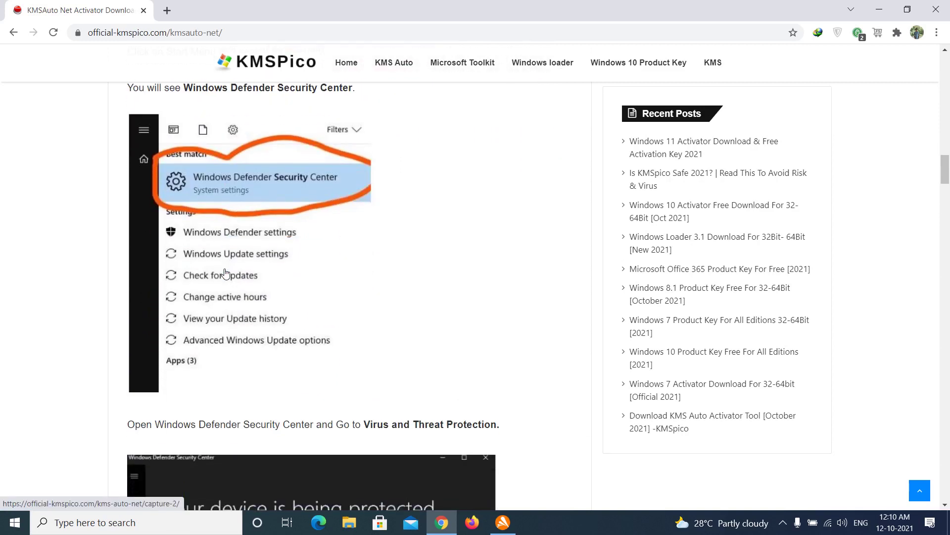
scroll(225, 273, up, 2)
scroll(226, 273, up, 8)
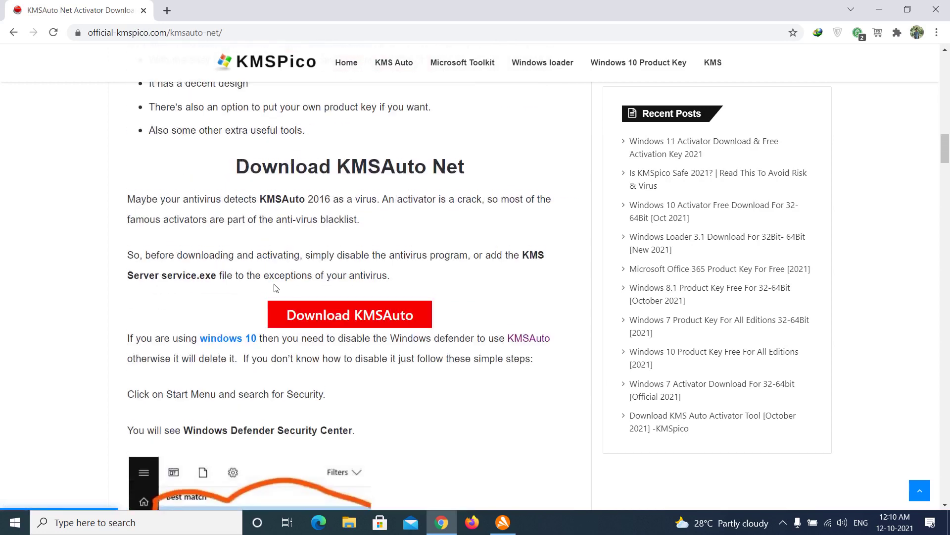
click(316, 316)
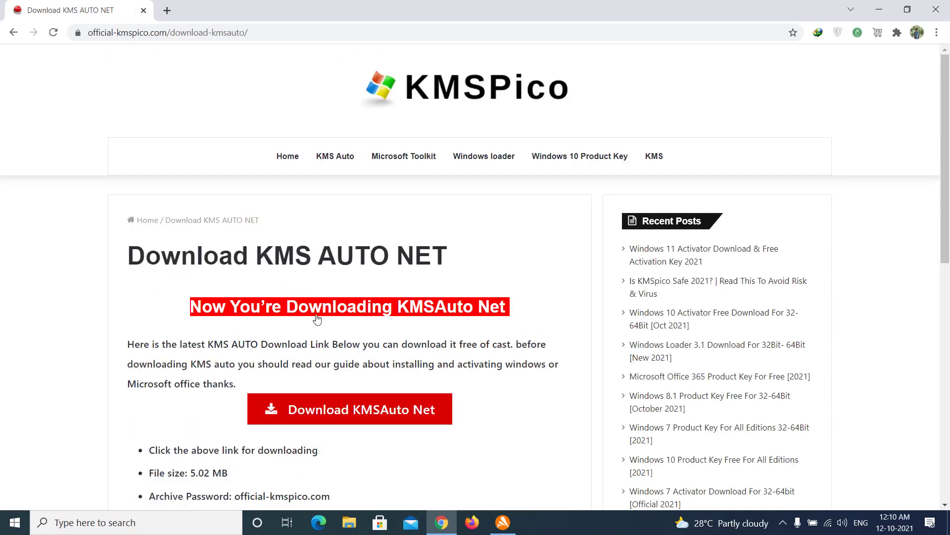
Step: Follow the Download KMSAuto Net link to MEGA, accept all cookies and download kmsauto.zip
scroll(317, 319, down, 2)
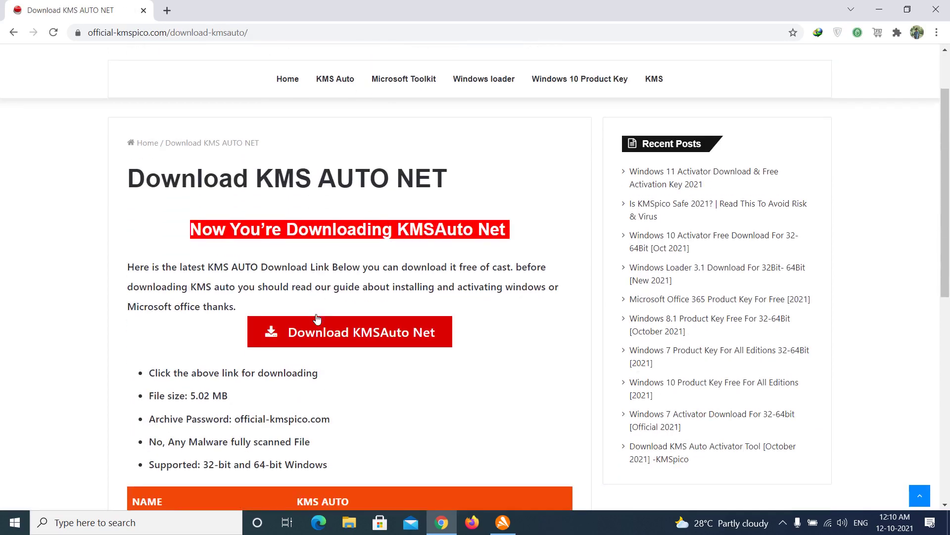
scroll(238, 412, down, 2)
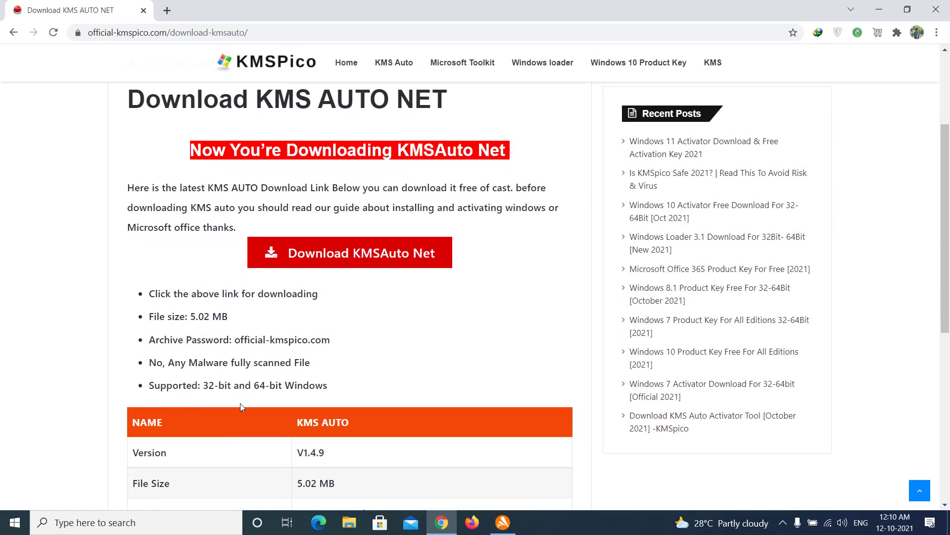
scroll(239, 403, down, 2)
scroll(257, 372, down, 3)
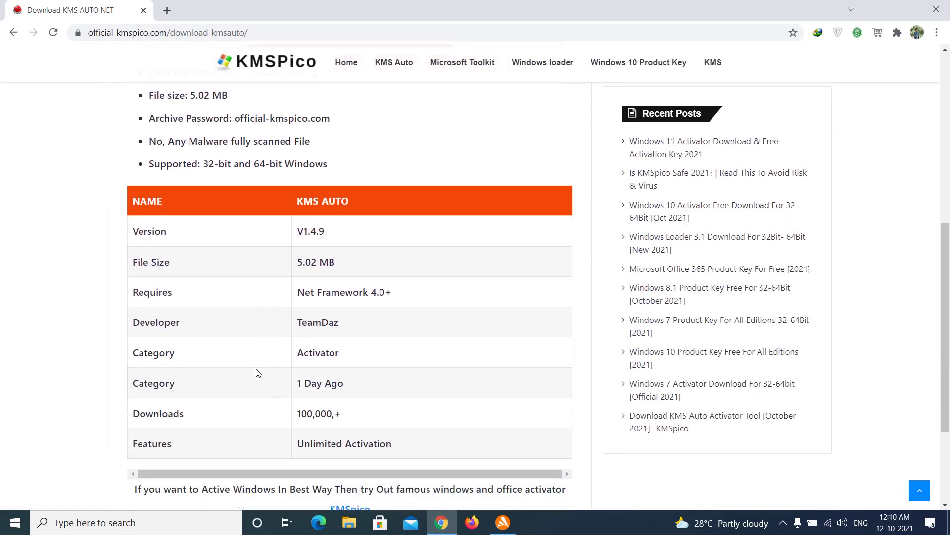
scroll(257, 372, up, 1)
scroll(257, 373, up, 8)
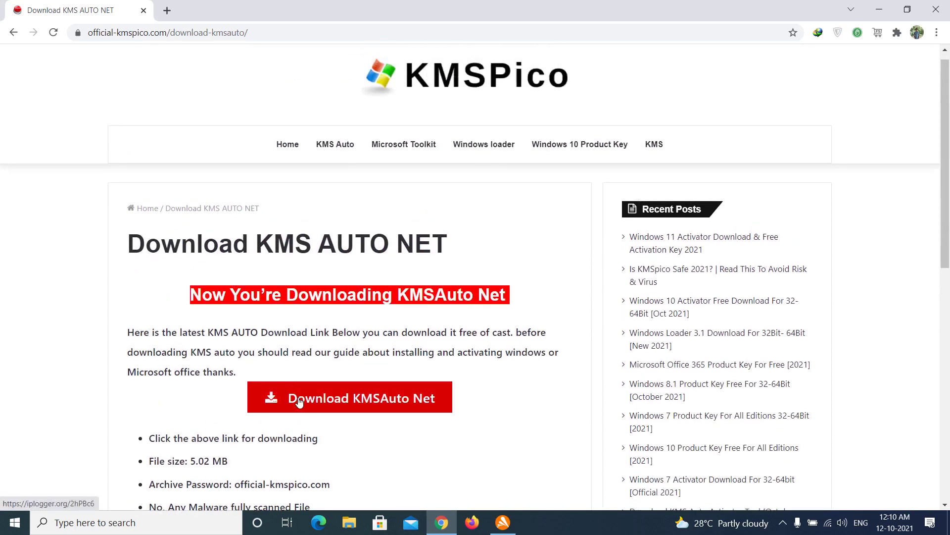
click(300, 401)
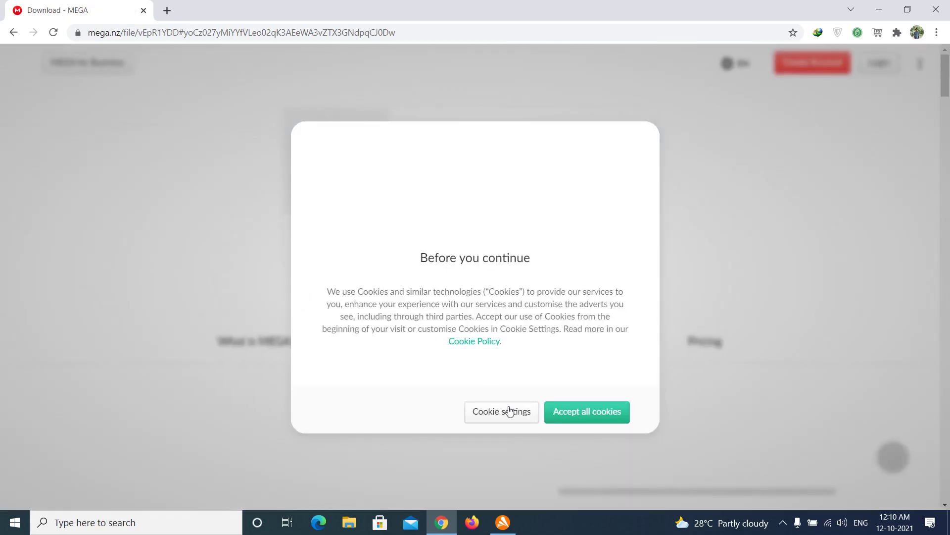
click(623, 421)
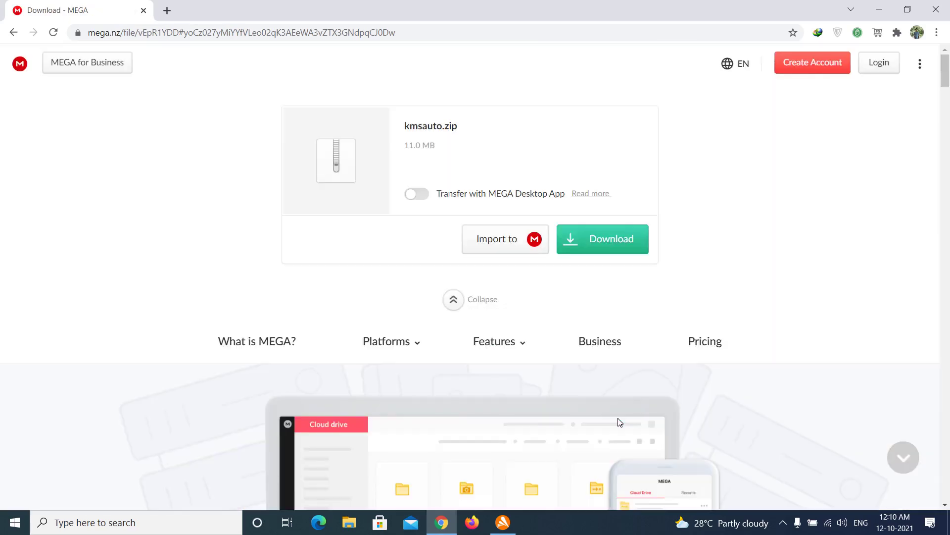
click(581, 241)
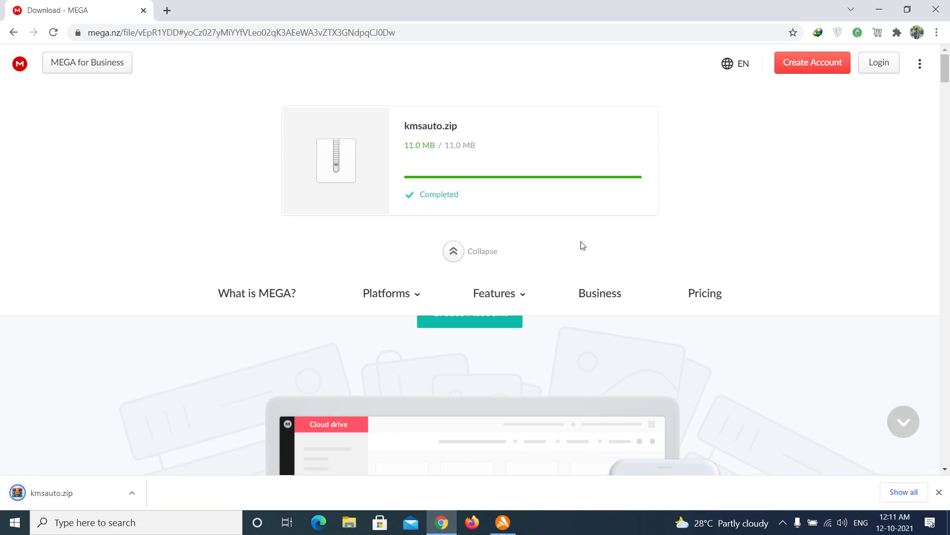
Step: Show the downloaded kmsauto archive in the Downloads folder and paste it onto the desktop
click(133, 493)
click(178, 450)
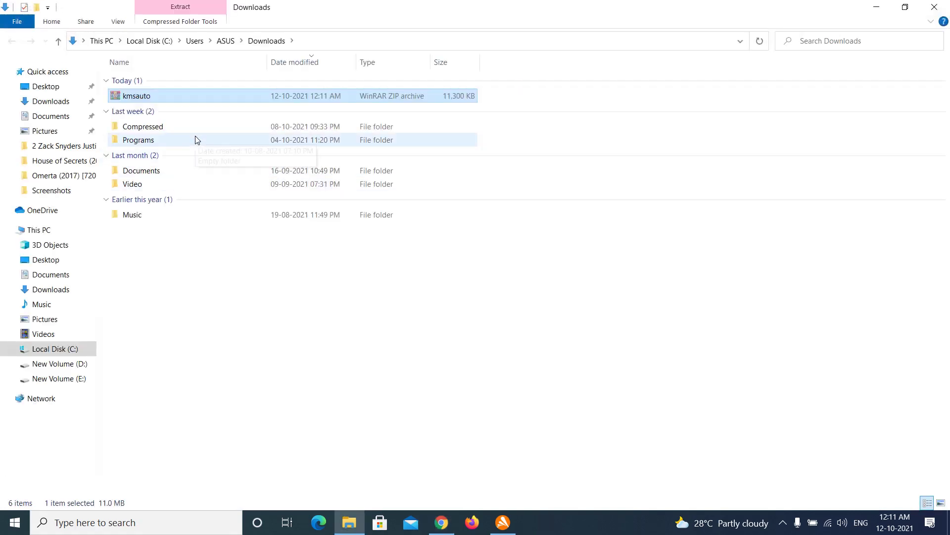
click(876, 7)
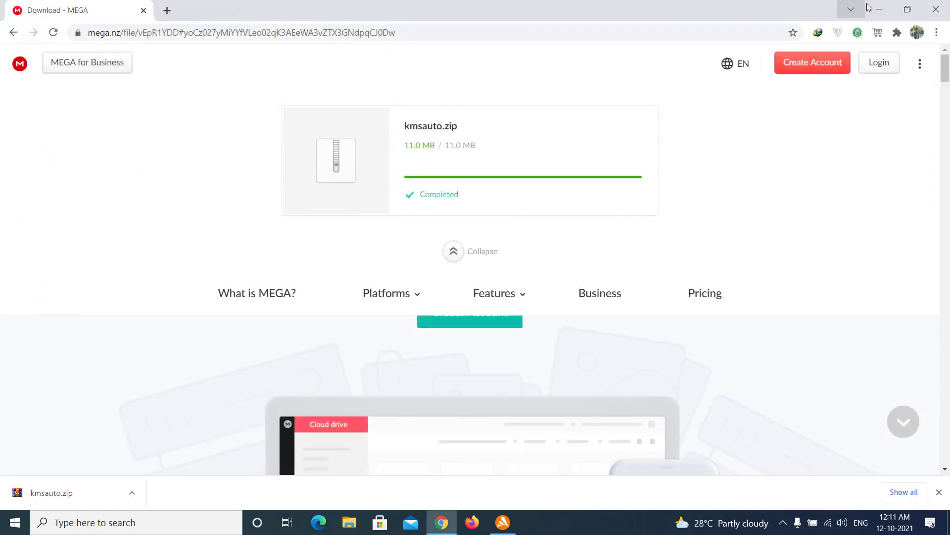
click(879, 9)
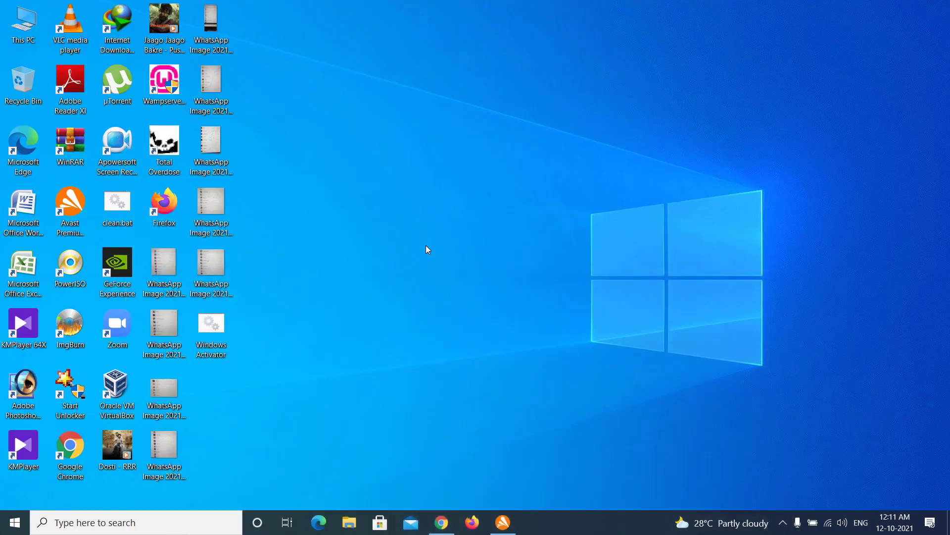
key(ctrl+v)
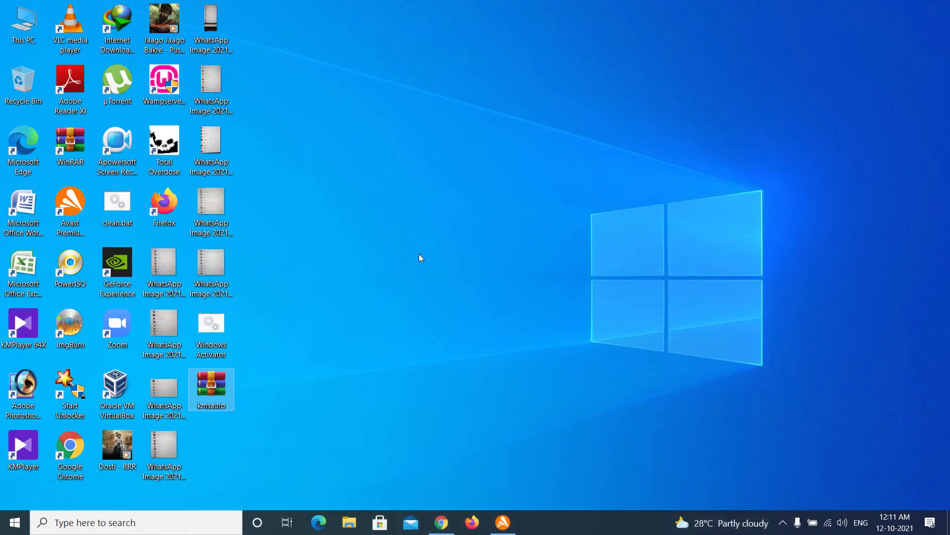
Step: Open the desktop kmsauto archive with WinRAR archiver and dismiss the licence purchase notice
right_click(223, 389)
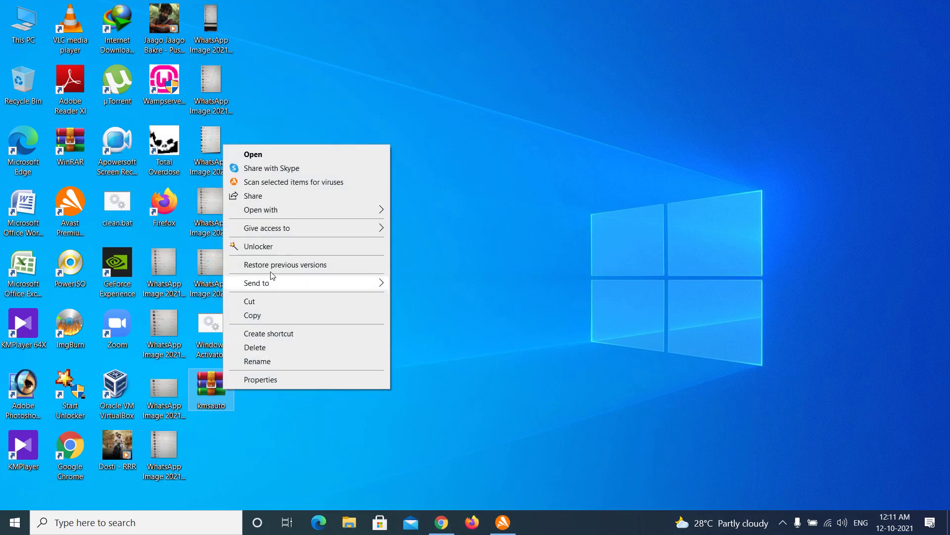
mouse_move(341, 216)
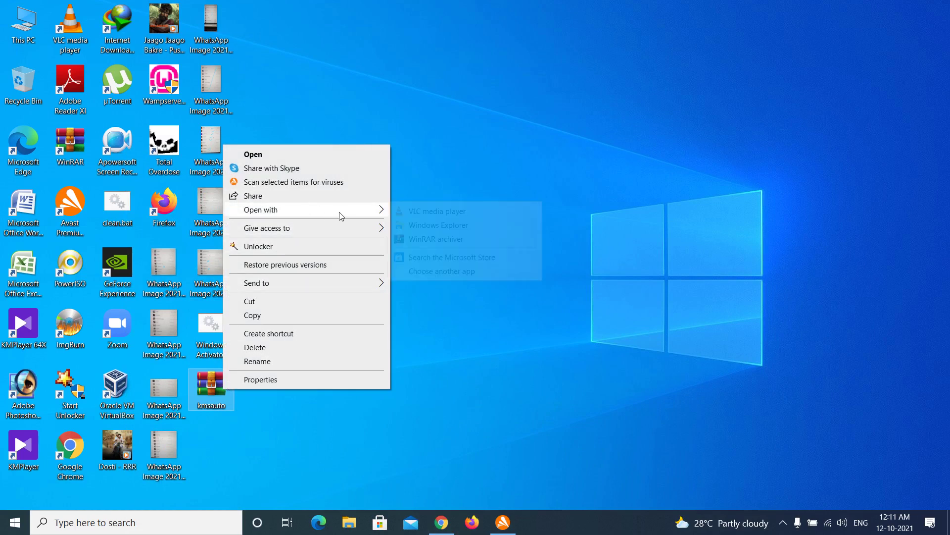
click(417, 240)
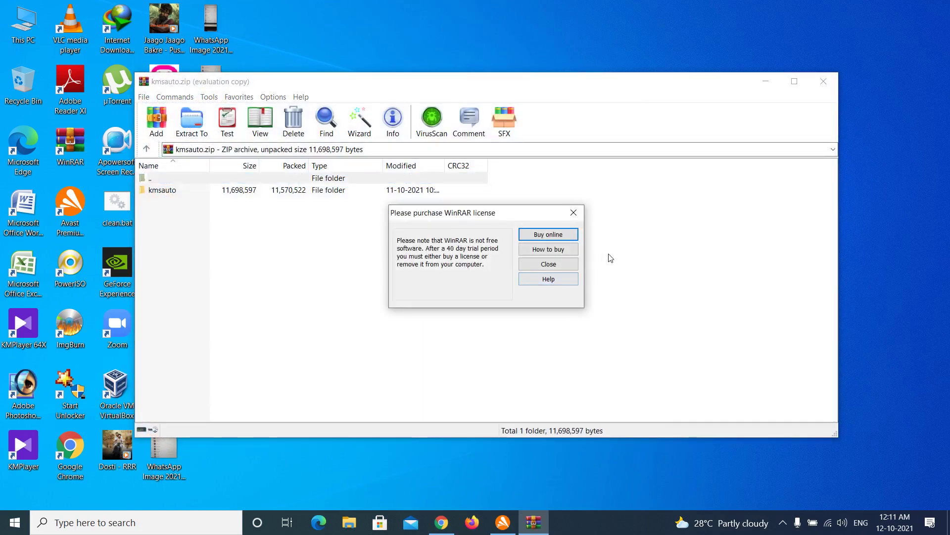
click(574, 212)
Step: Extract the archive contents to the Desktop folder and close WinRAR
click(207, 124)
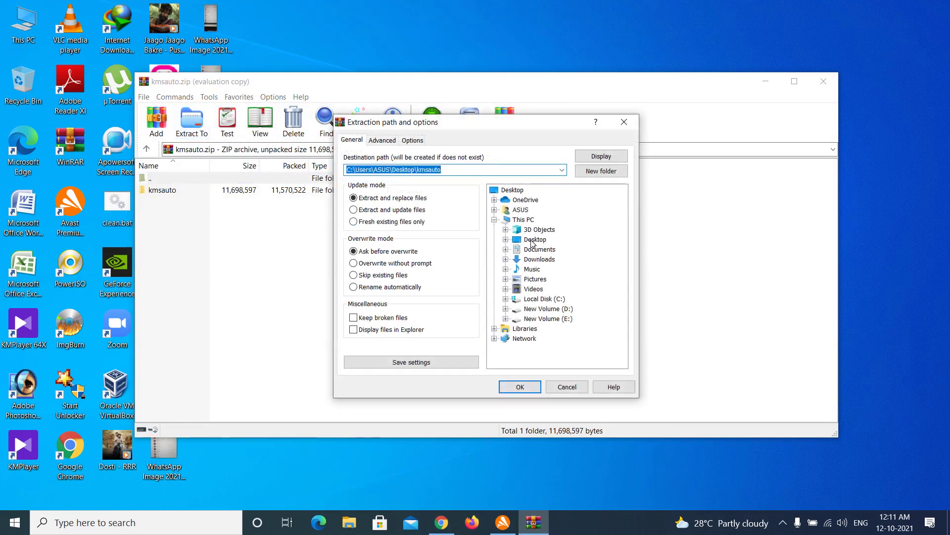
click(535, 239)
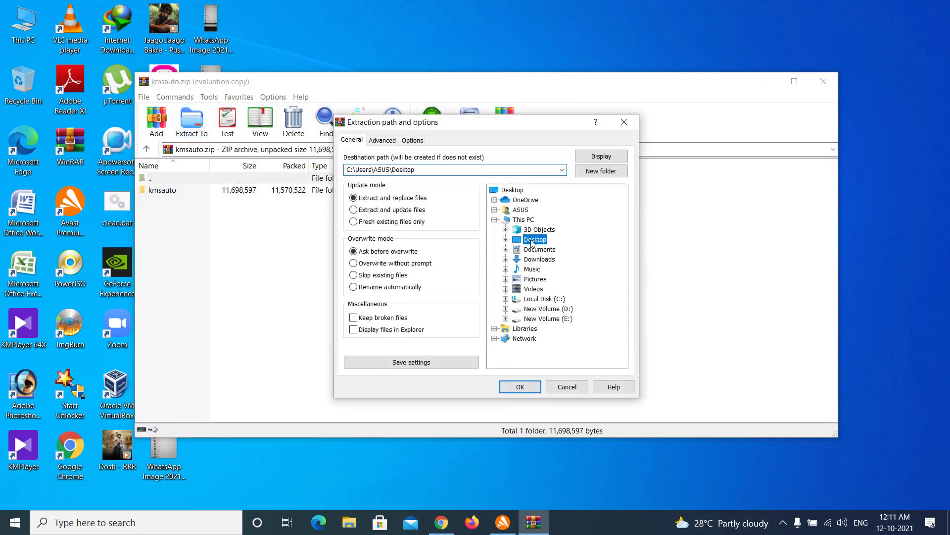
click(533, 386)
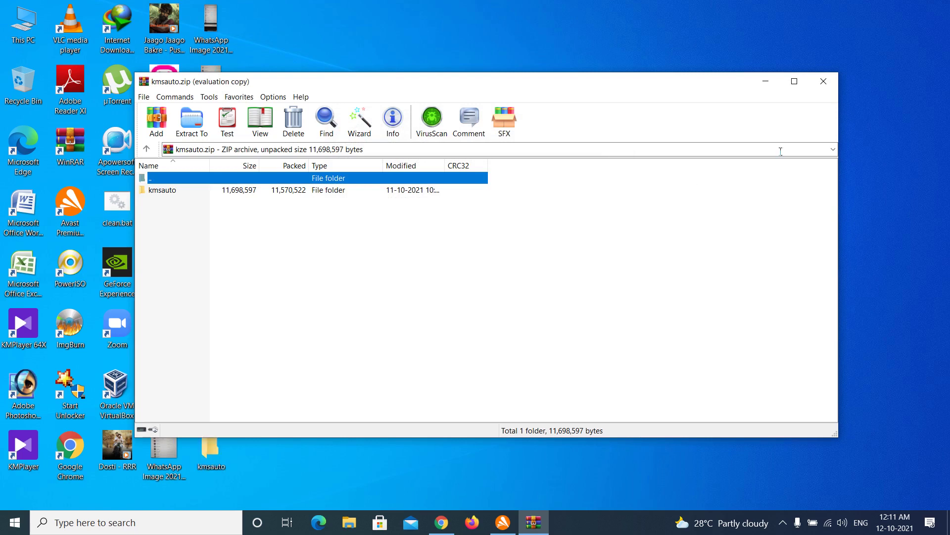
click(823, 81)
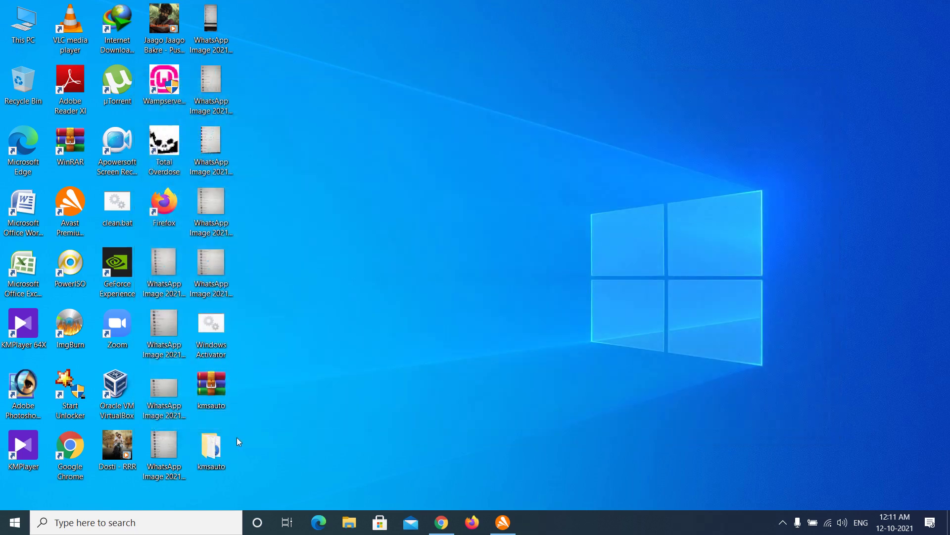
Step: Open the extracted kmsauto folder, copy the password from the password text file and close it
double_click(224, 452)
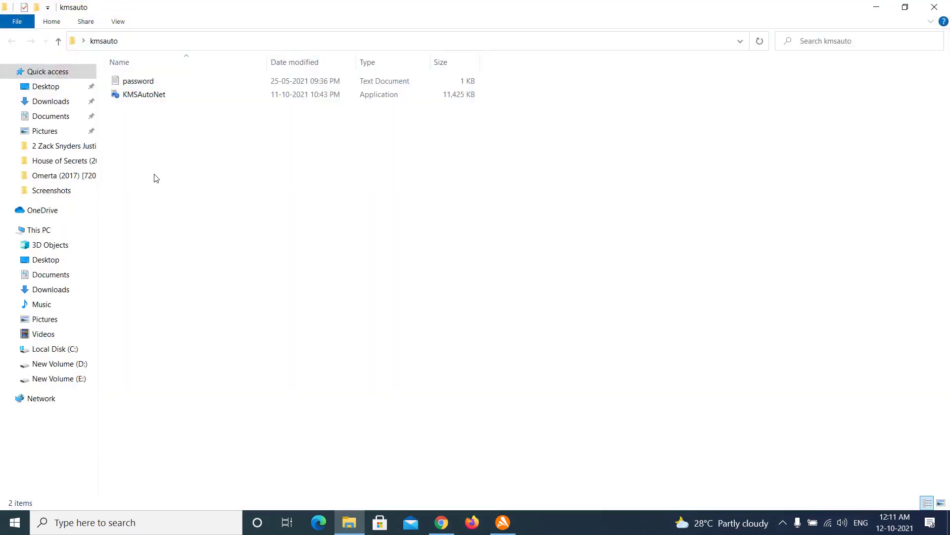
double_click(151, 82)
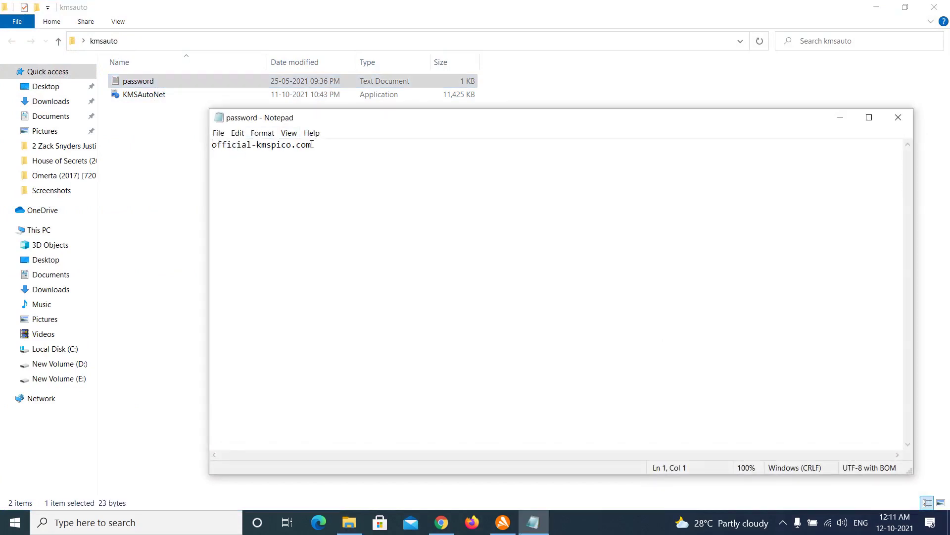
drag(319, 153, 187, 141)
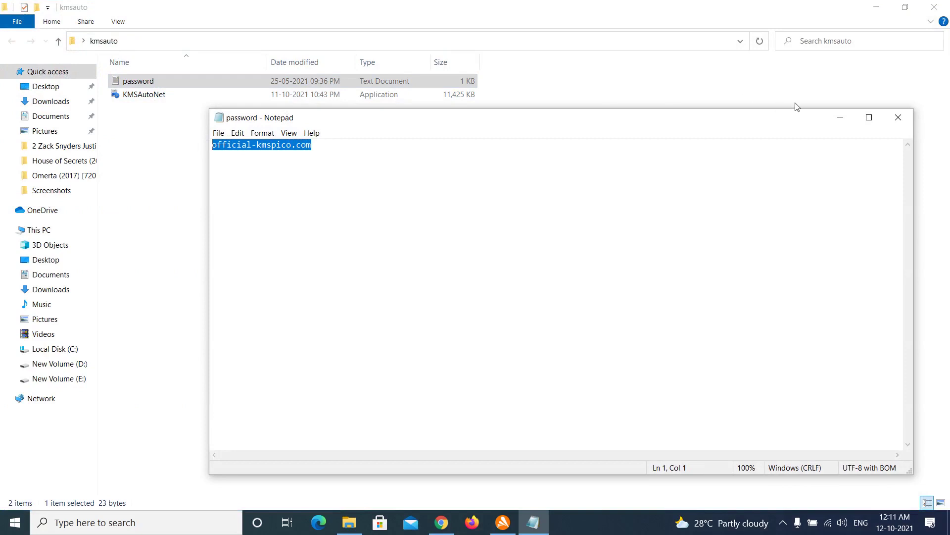
click(898, 117)
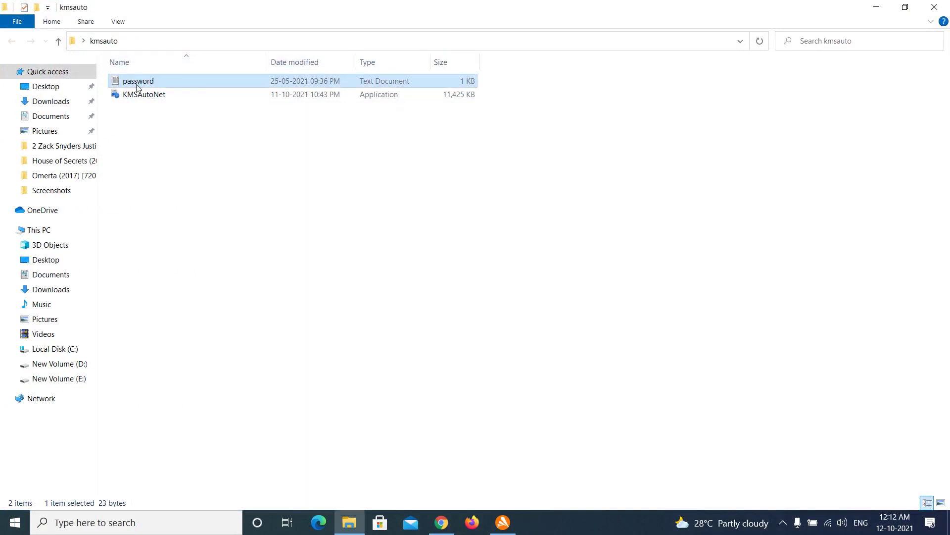
Step: Run KMSAutoNet, paste the password for the encrypted file and allow the app to make changes
click(142, 98)
double_click(142, 98)
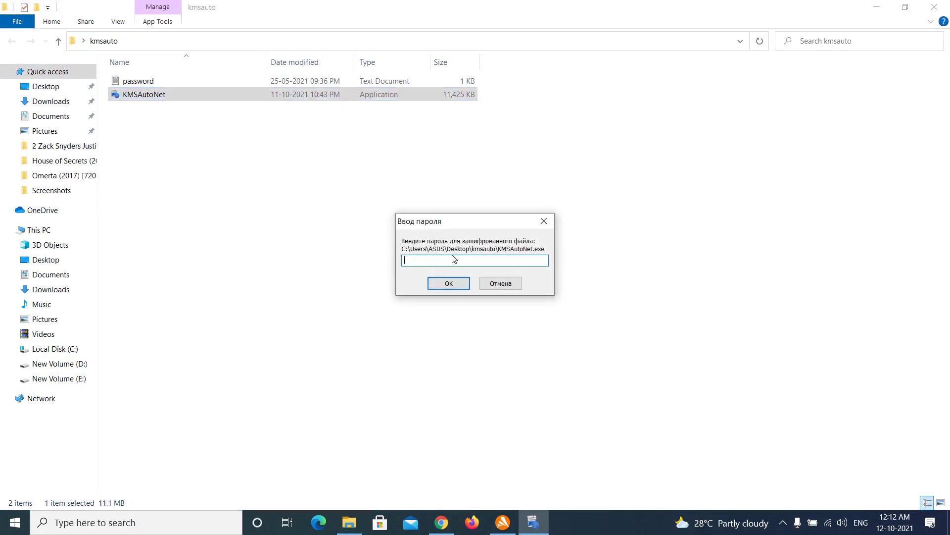
key(ctrl+v)
click(451, 283)
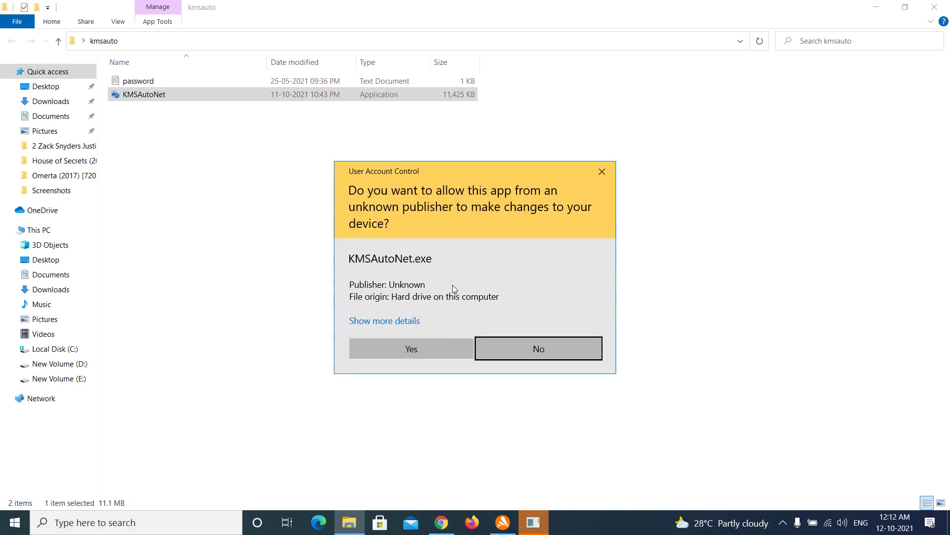
click(437, 356)
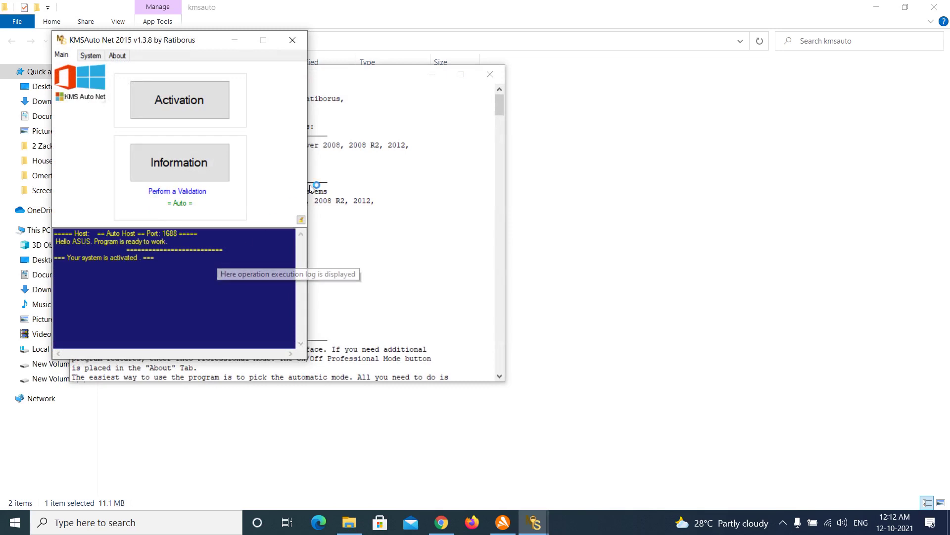
Step: Close the program description window and look through the System and About pages of KMSAuto Net
click(490, 79)
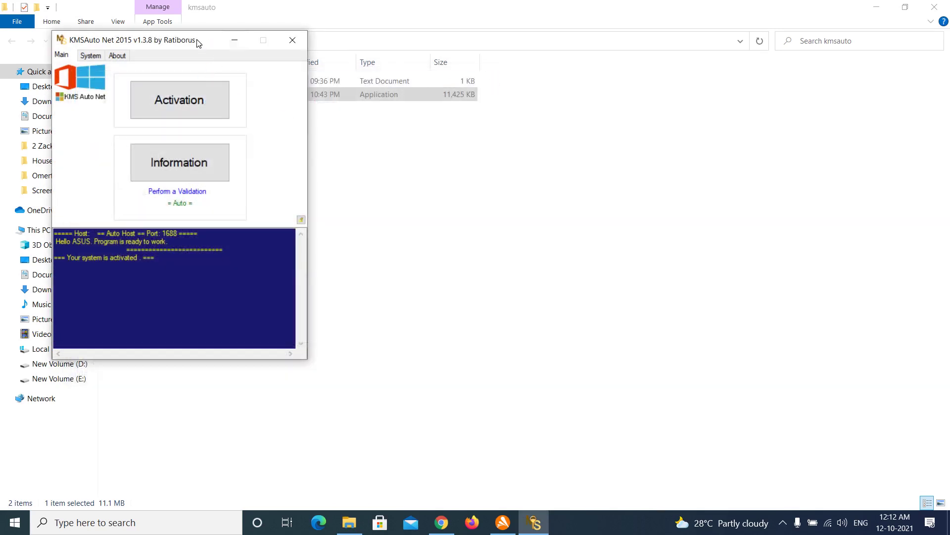
drag(197, 43, 340, 60)
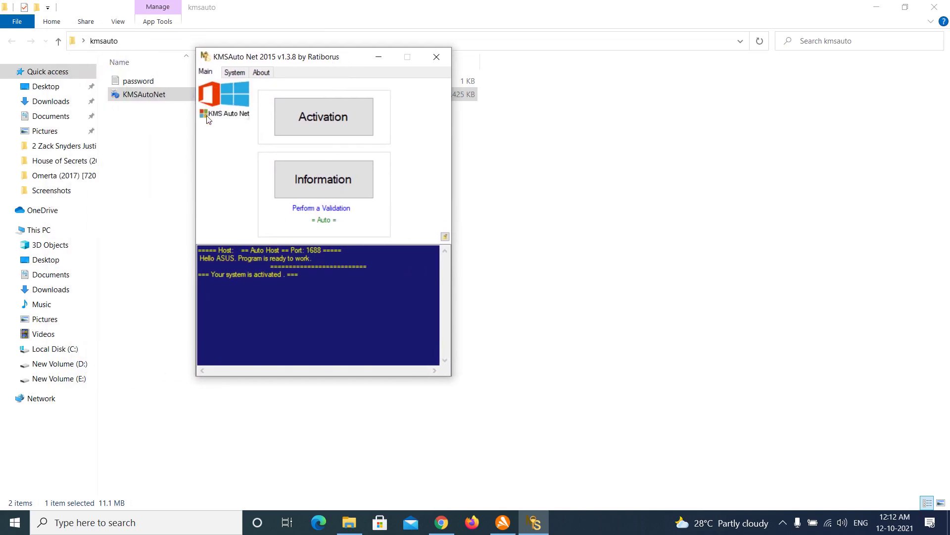
click(236, 73)
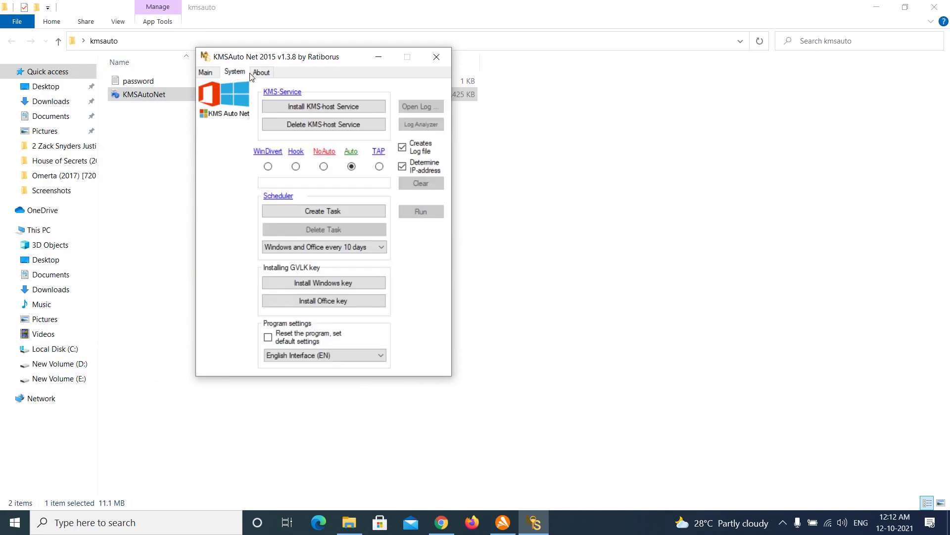
click(257, 74)
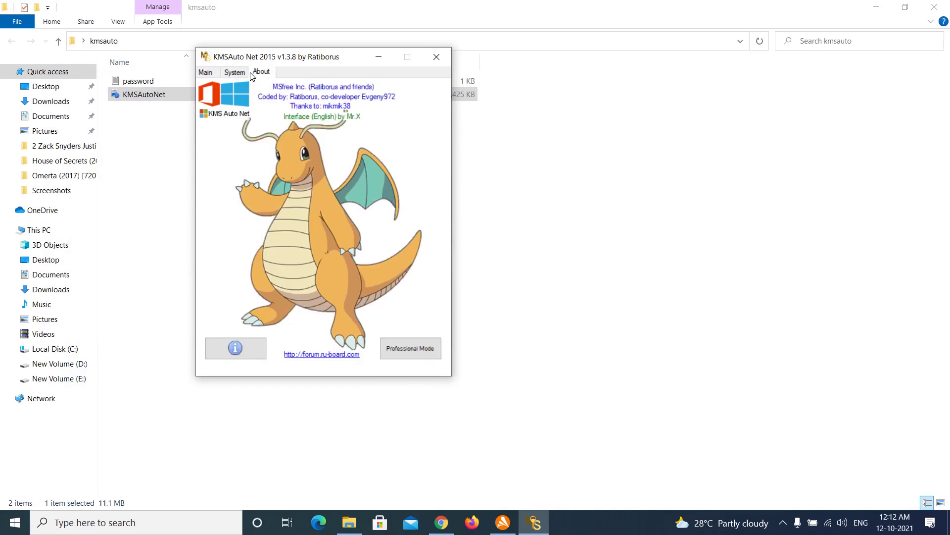
Step: Return to the main page of KMSAuto Net and start Activation
click(205, 72)
click(298, 130)
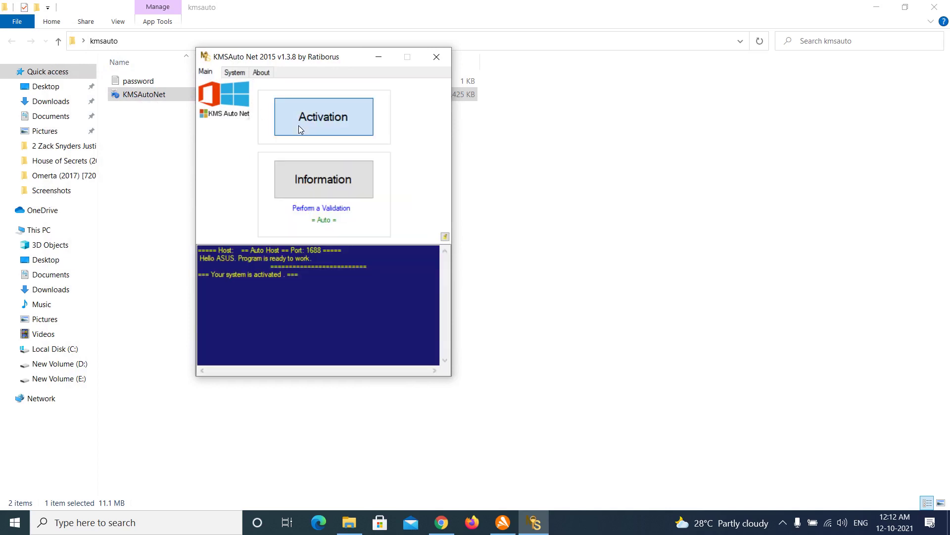